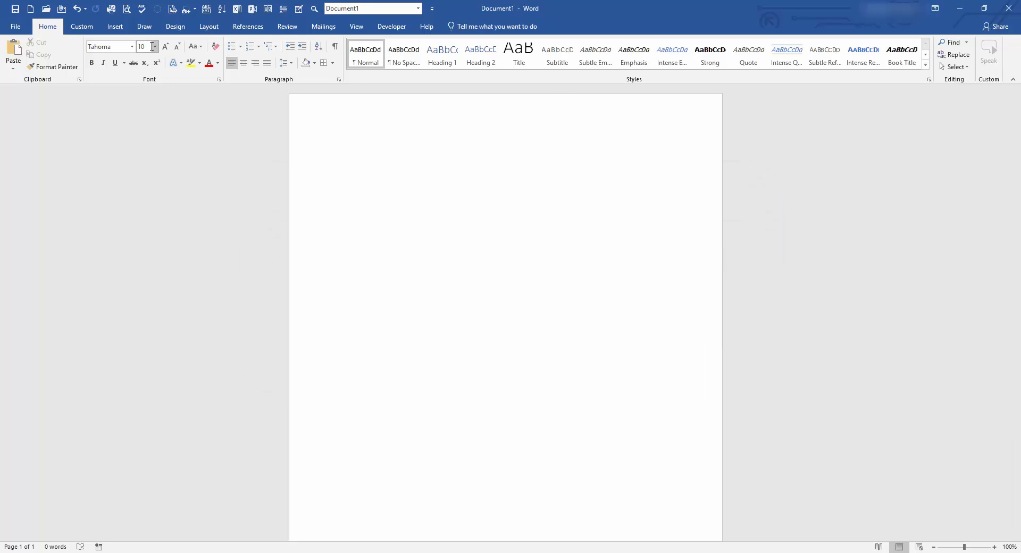
# Set the font size to 36 and turn '+ + +' into a two-cell table.
pyautogui.click(155, 47)
pyautogui.click(148, 181)
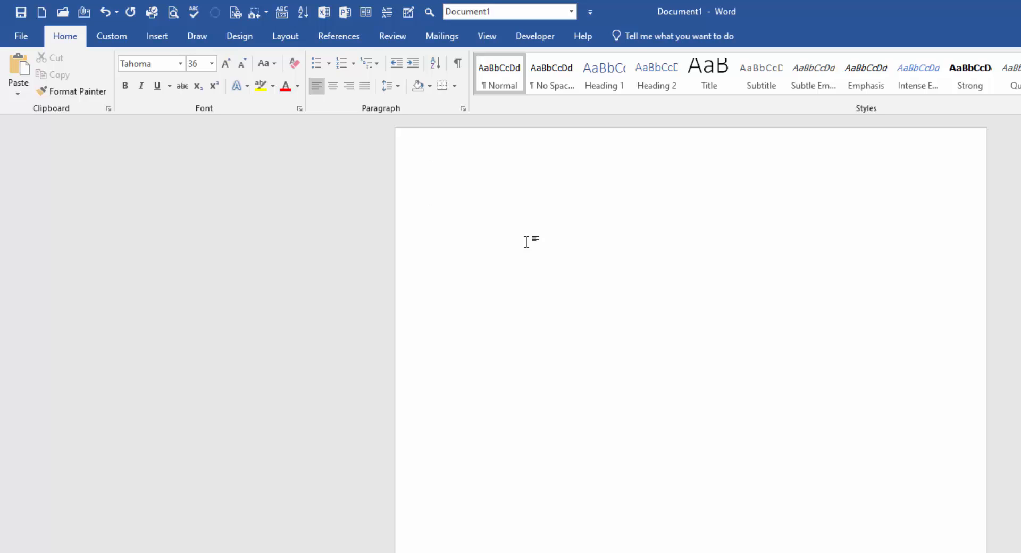
pyautogui.write('+ + +')
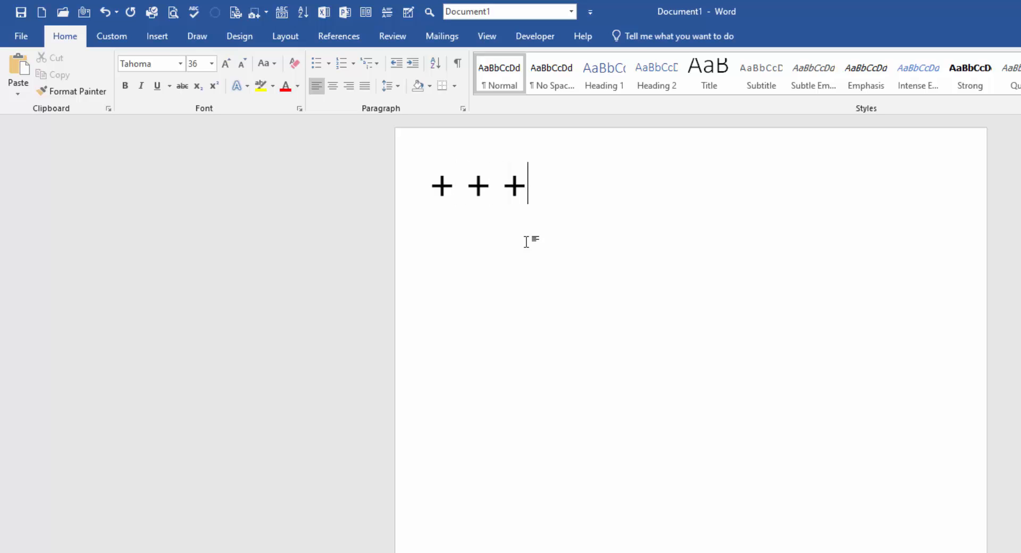
pyautogui.press('Return')
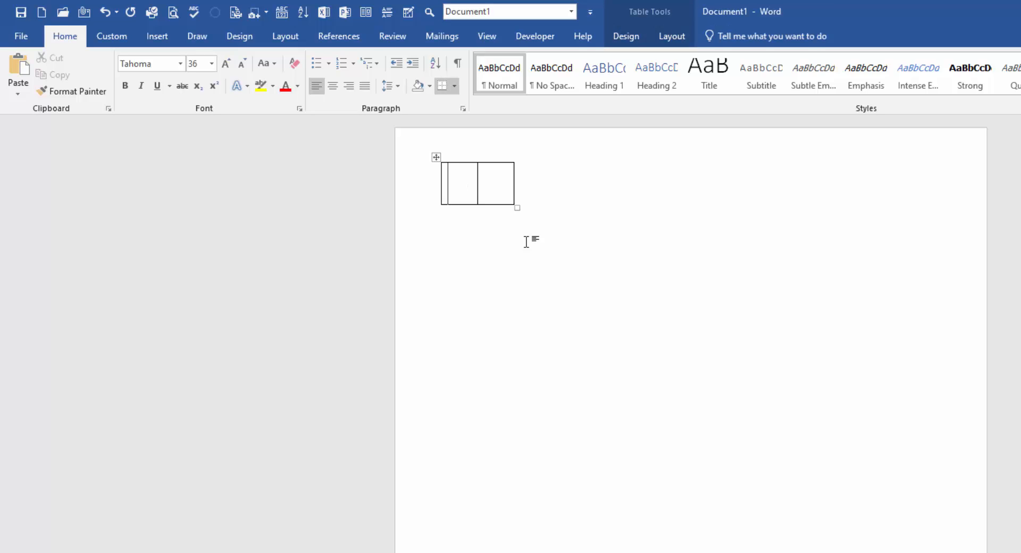
# Fill the cells with 'column one' and 'column two', then add a blank line below.
pyautogui.write('col')
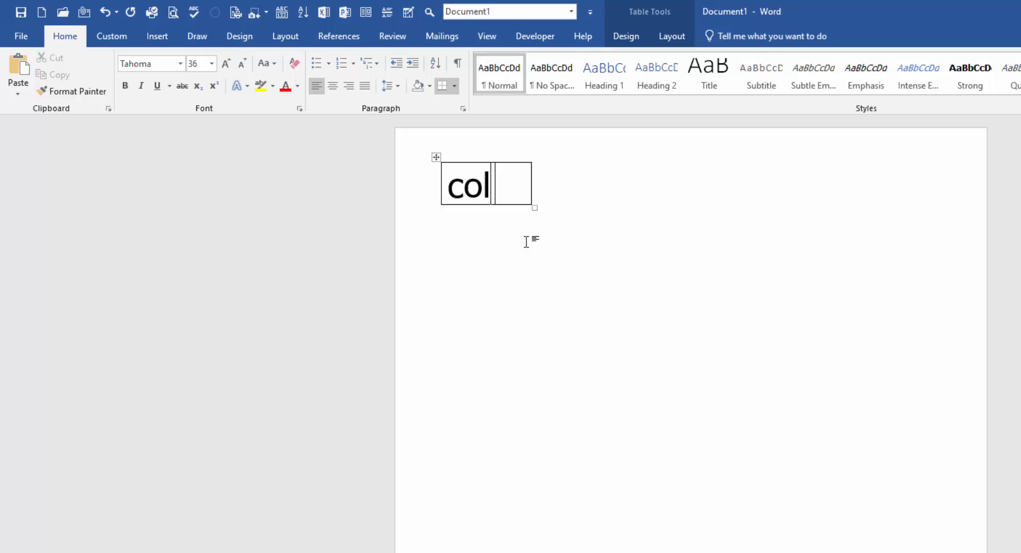
pyautogui.write('umn one')
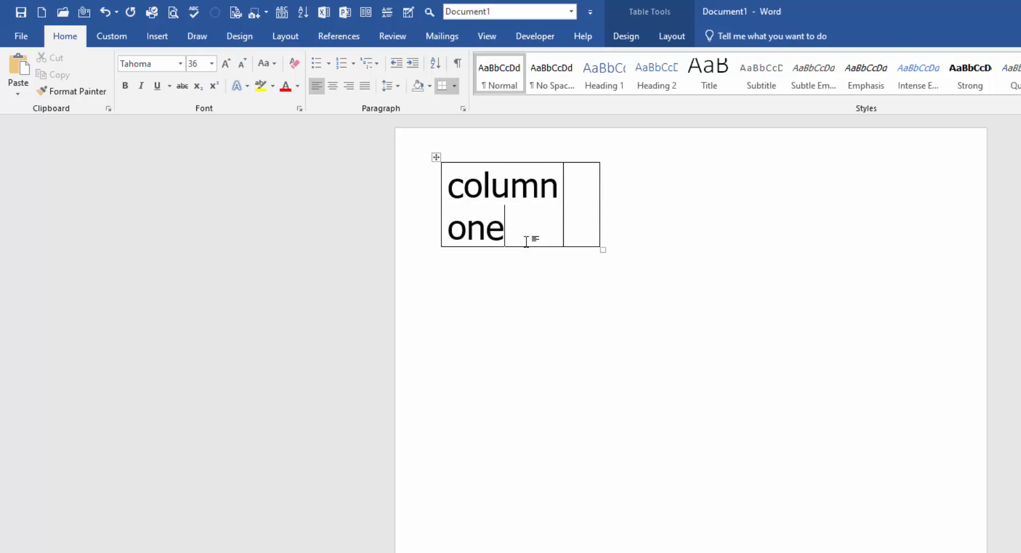
pyautogui.press('Tab')
pyautogui.write('column')
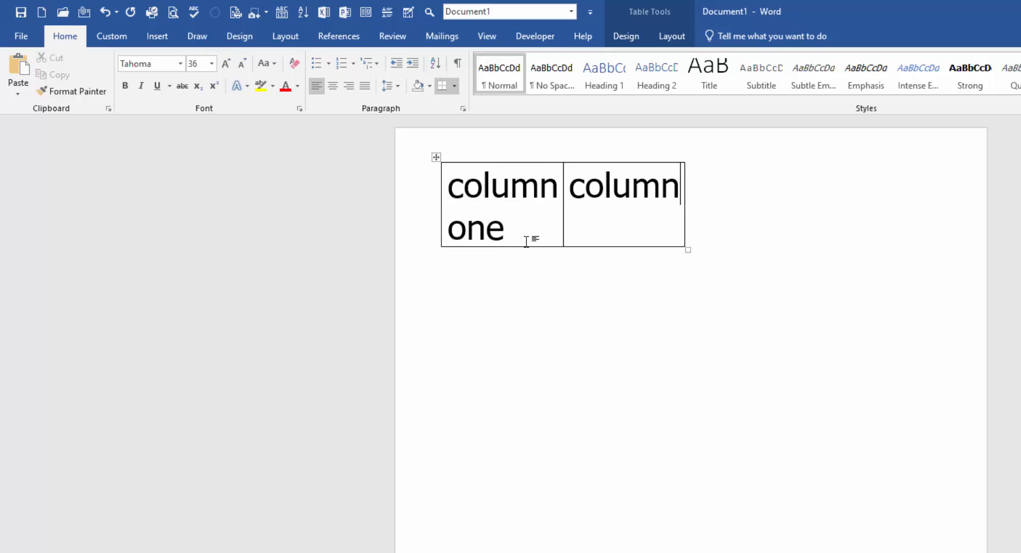
pyautogui.write(' two')
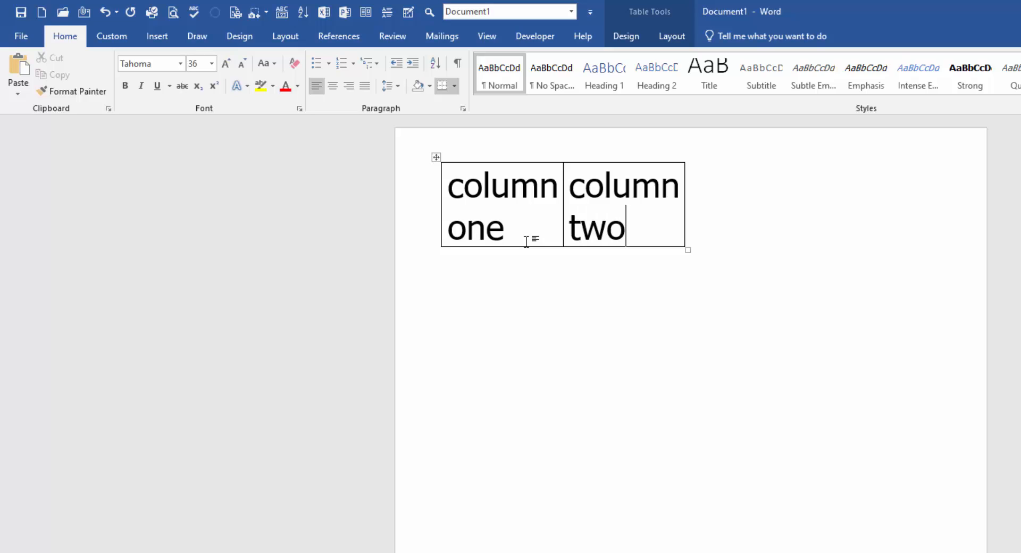
pyautogui.press('Down')
pyautogui.press('Return')
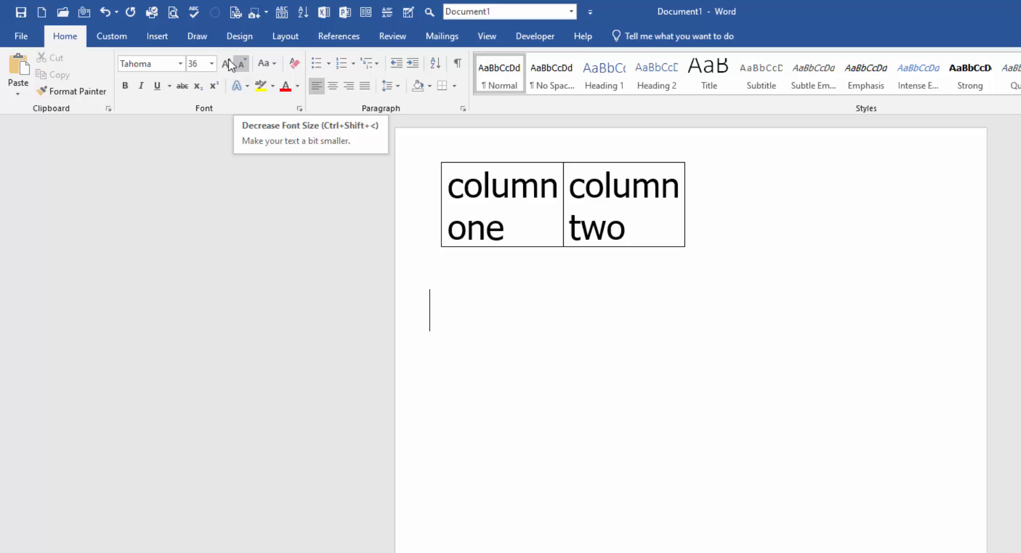
# Set the size to 16 and turn '+ Tab + Tab +' into a two-cell table.
pyautogui.click(211, 64)
pyautogui.click(201, 167)
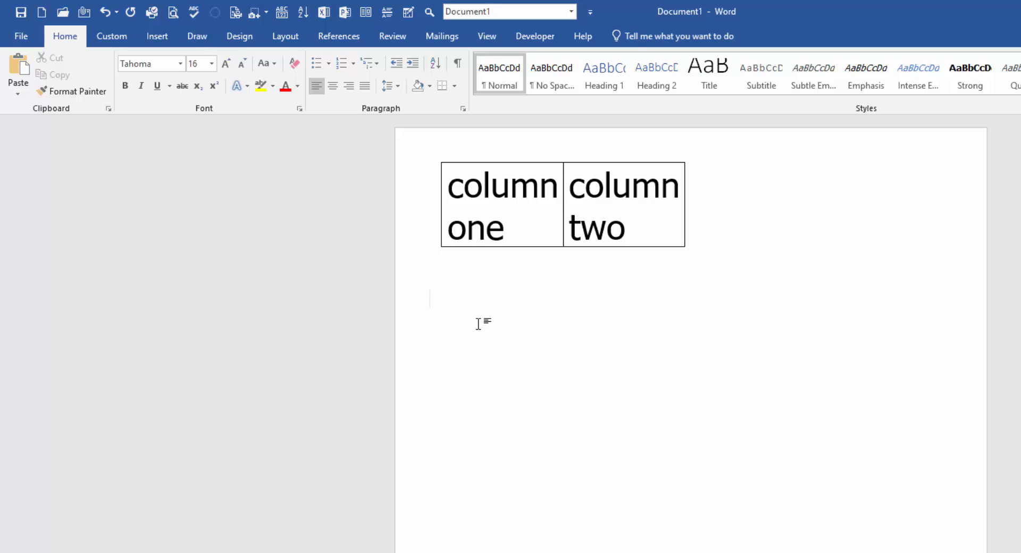
pyautogui.write('+')
pyautogui.press('Tab')
pyautogui.write('+')
pyautogui.press('Tab')
pyautogui.write('+')
pyautogui.press('Return')
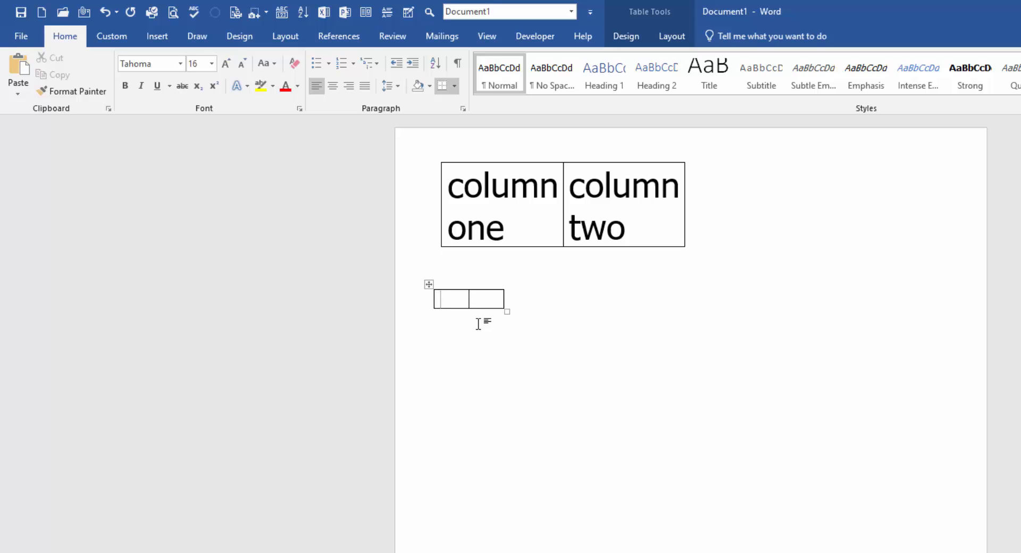
# Fill the small table with 'one' and 'two', add a row, and add a line below.
pyautogui.write('one')
pyautogui.press('Tab')
pyautogui.write('two')
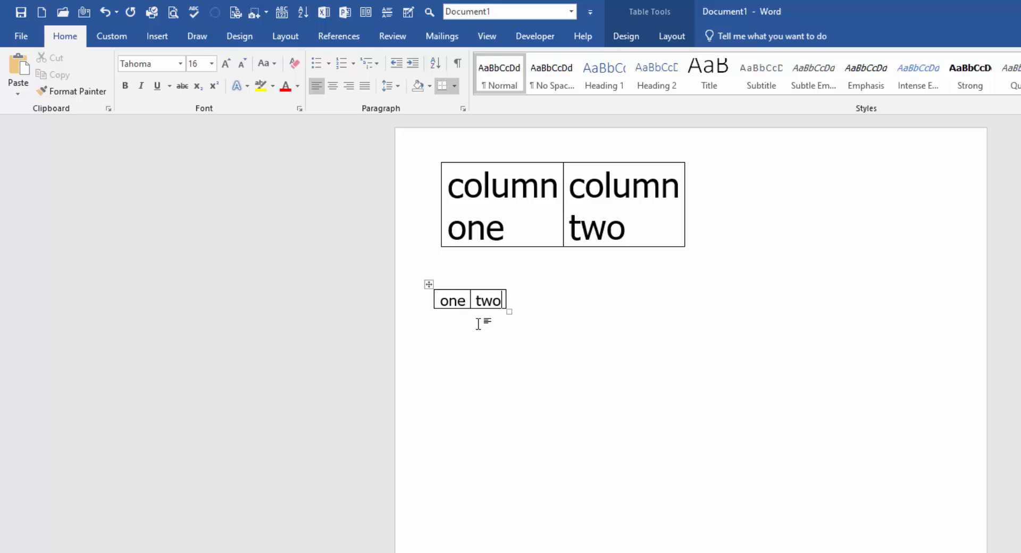
pyautogui.press('Tab')
pyautogui.press('Down')
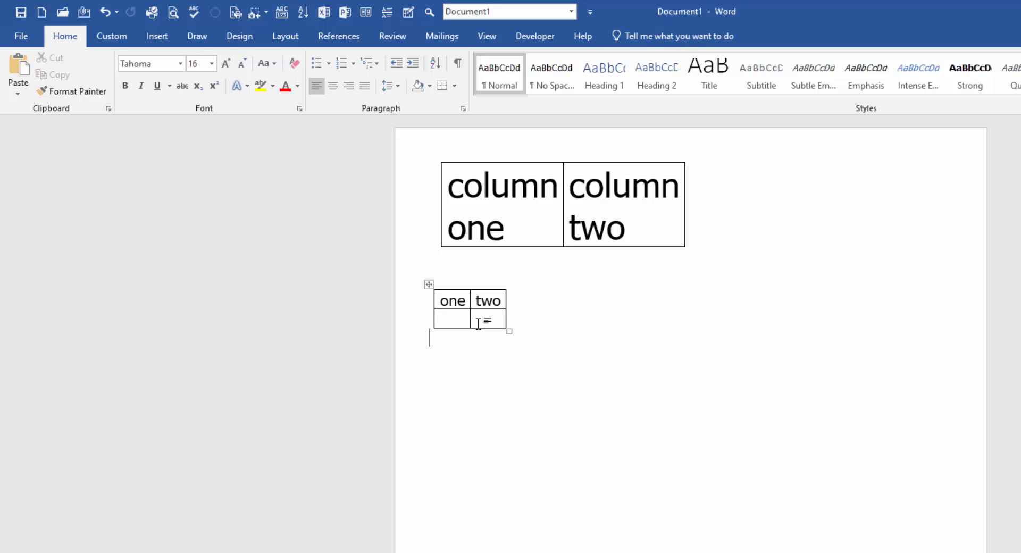
pyautogui.press('Return')
# Make a wider table from spaced plus signs holding 1 and 2, then delete everything.
pyautogui.write('+                  +                  +')
pyautogui.press('Return')
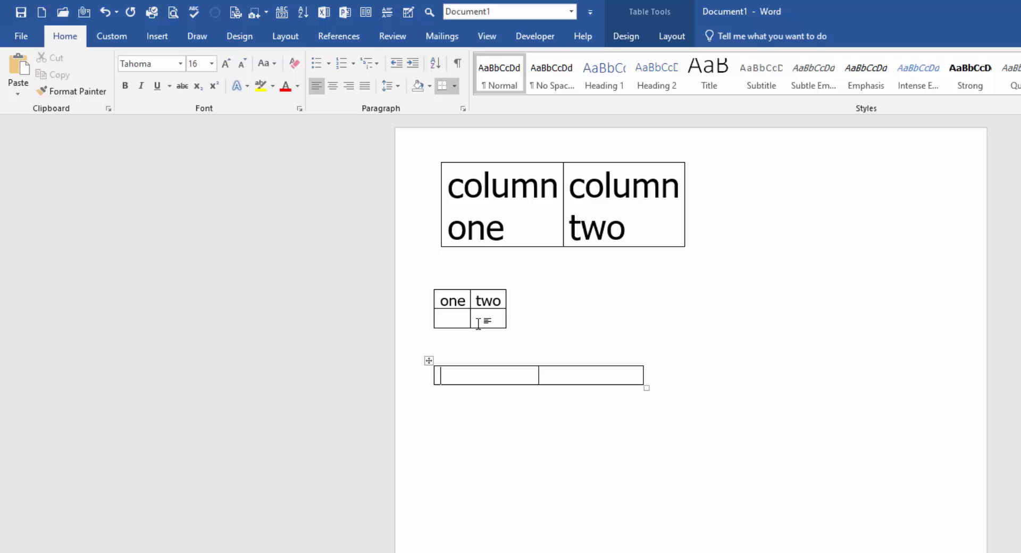
pyautogui.write('1')
pyautogui.press('Tab')
pyautogui.write('2')
pyautogui.press('Down')
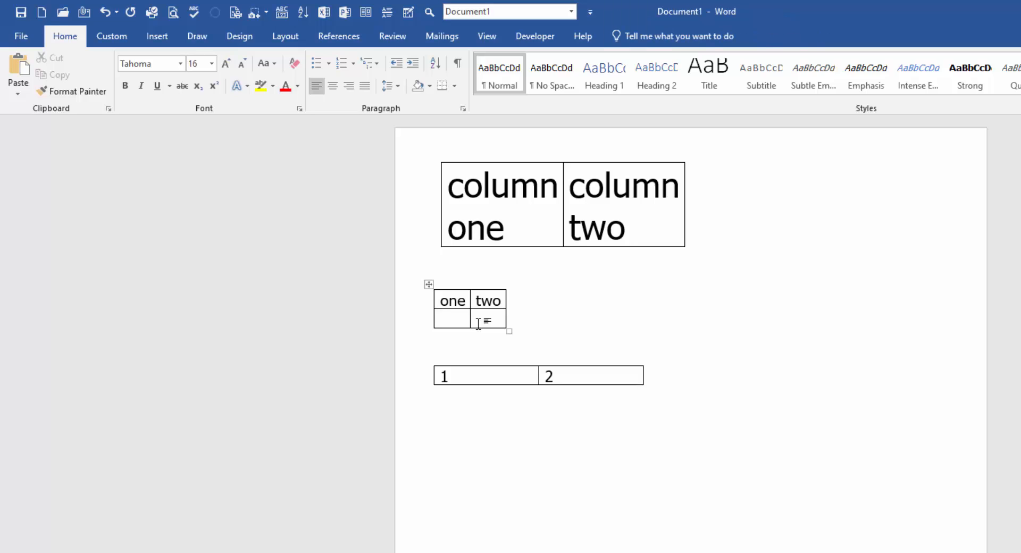
pyautogui.hotkey('ctrl', 'a')
pyautogui.press('Delete')
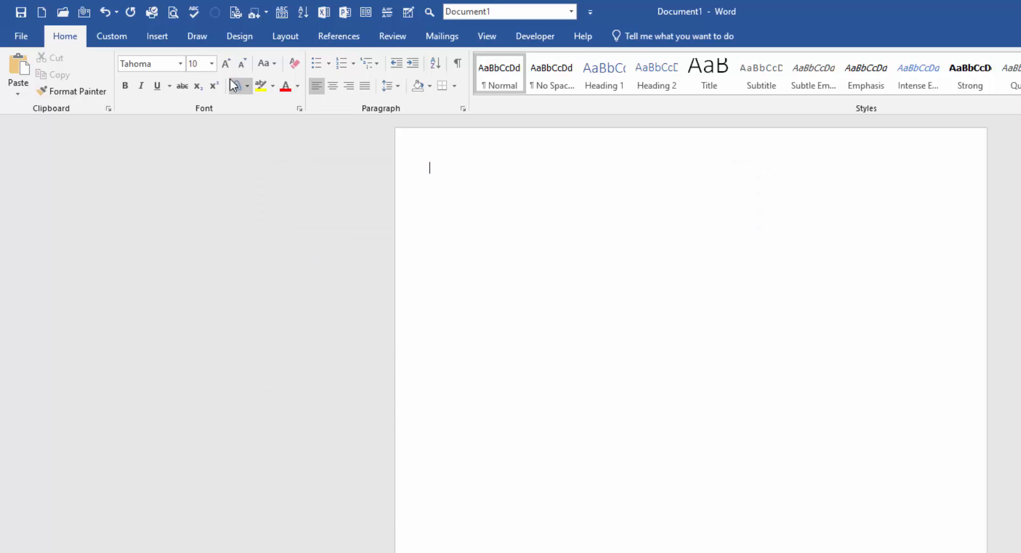
# Set the font size to 24 pt and enter =rand(3,3) to generate sample text.
pyautogui.click(212, 68)
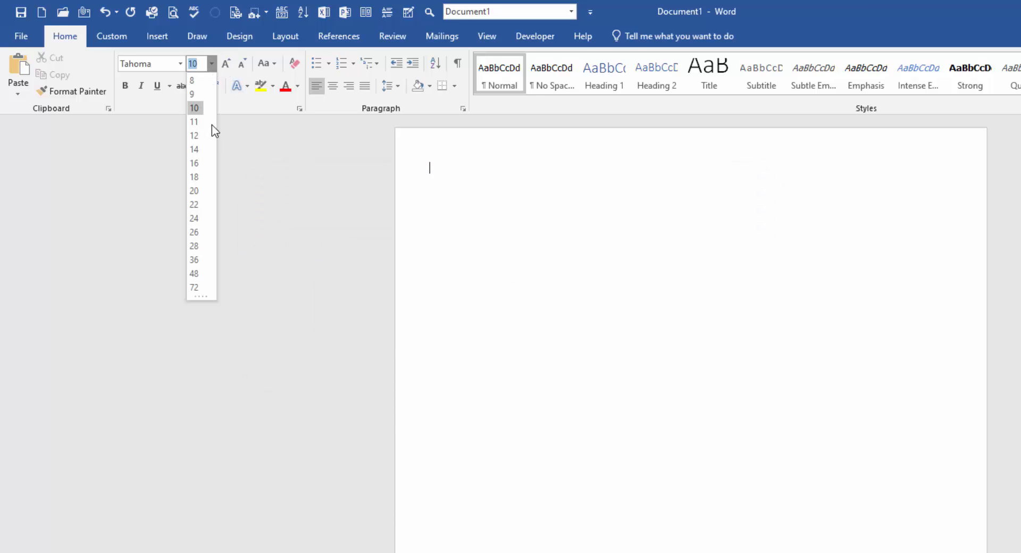
pyautogui.click(200, 169)
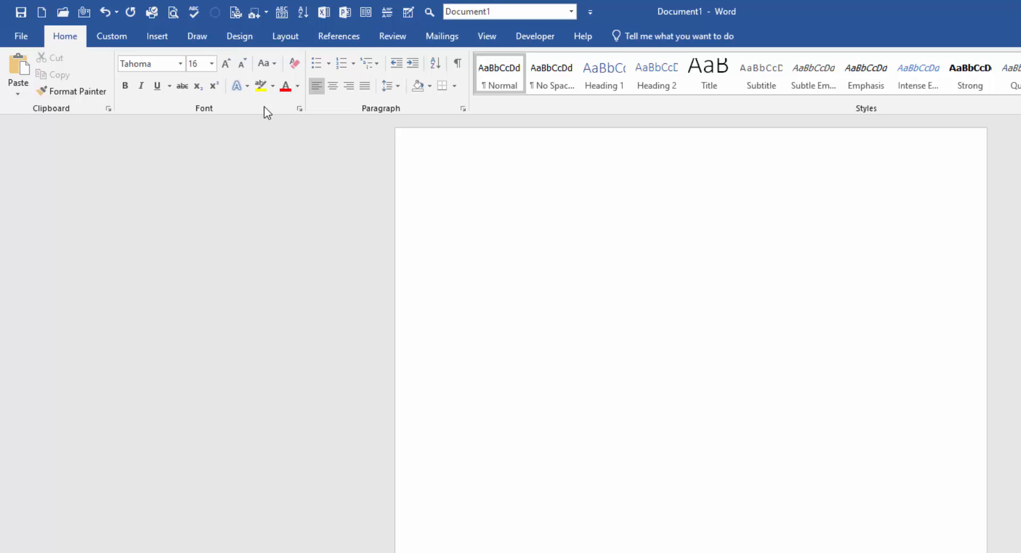
pyautogui.click(212, 64)
pyautogui.click(195, 218)
pyautogui.write('=rand(')
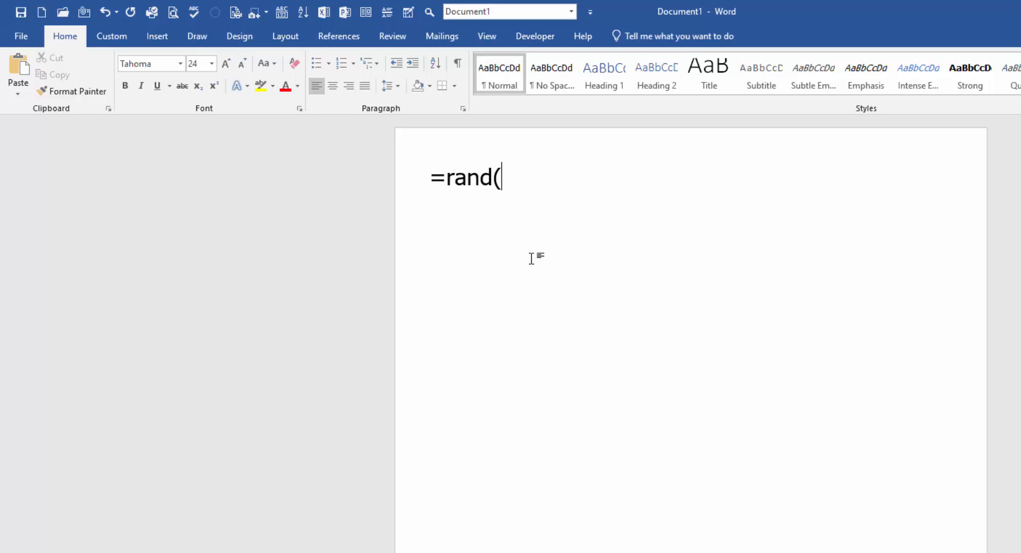
pyautogui.write('3,3)')
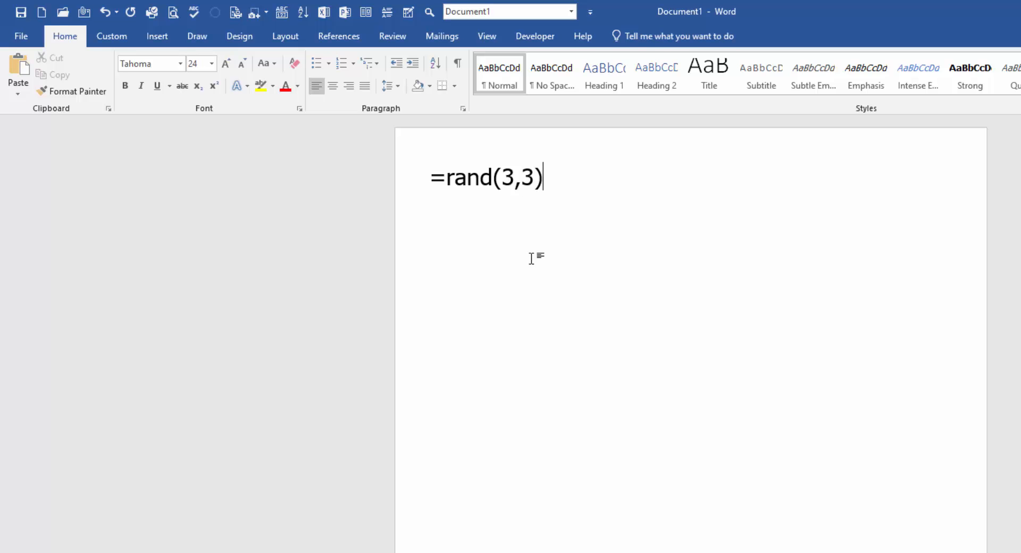
pyautogui.press('Return')
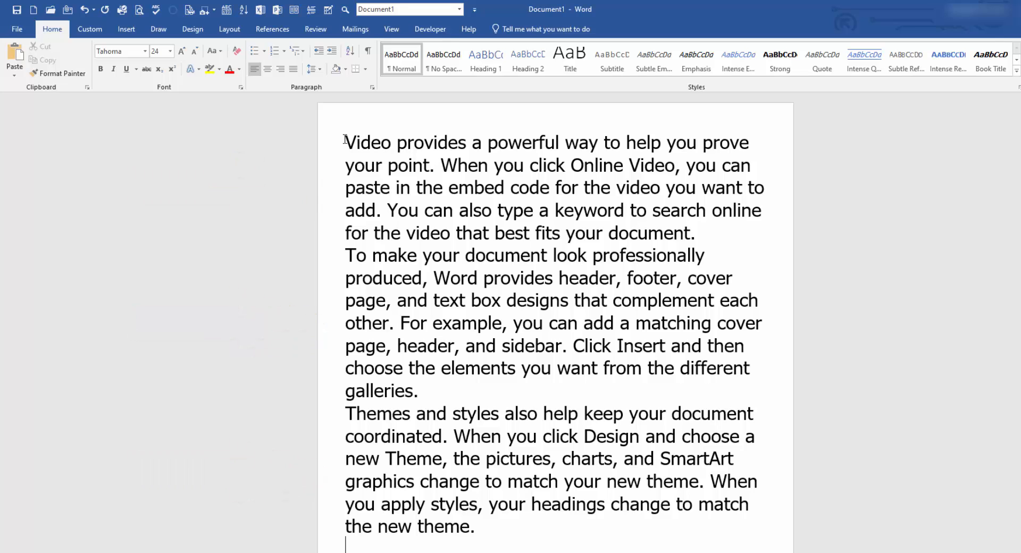
# Select a few sample sentences, then select all and delete the three paragraphs.
pyautogui.moveTo(346, 140); pyautogui.dragTo(695, 229)
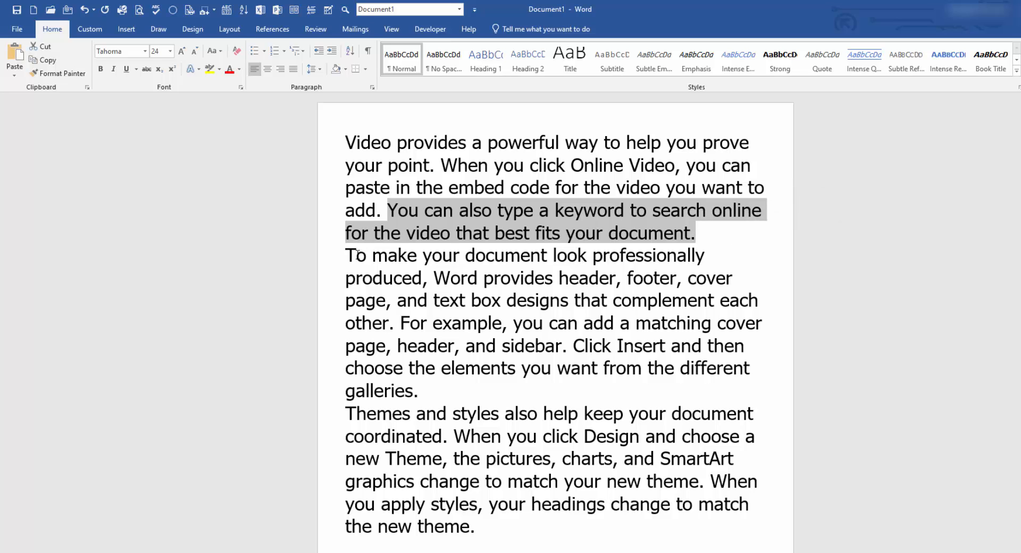
pyautogui.moveTo(348, 256); pyautogui.dragTo(589, 390)
pyautogui.click(579, 351)
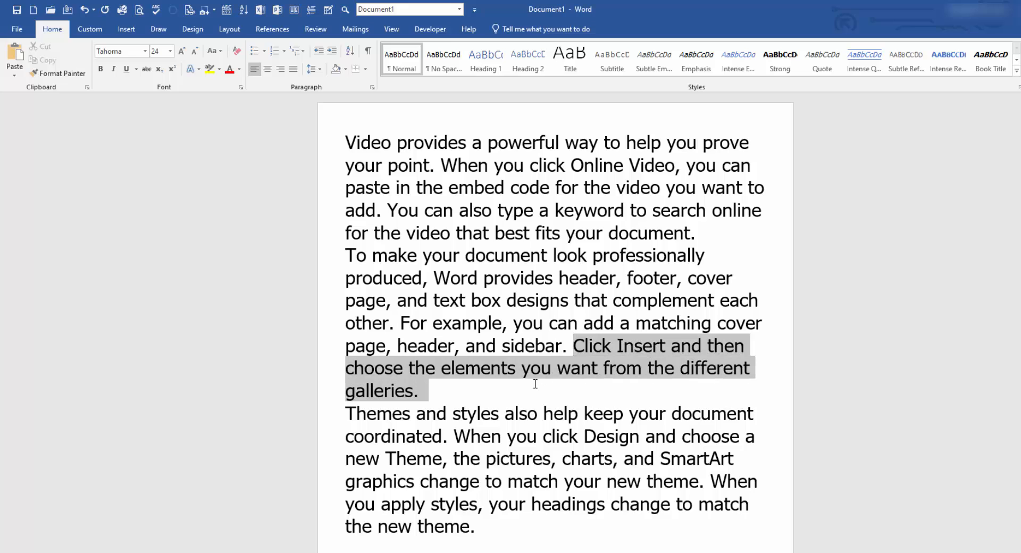
pyautogui.click(636, 413)
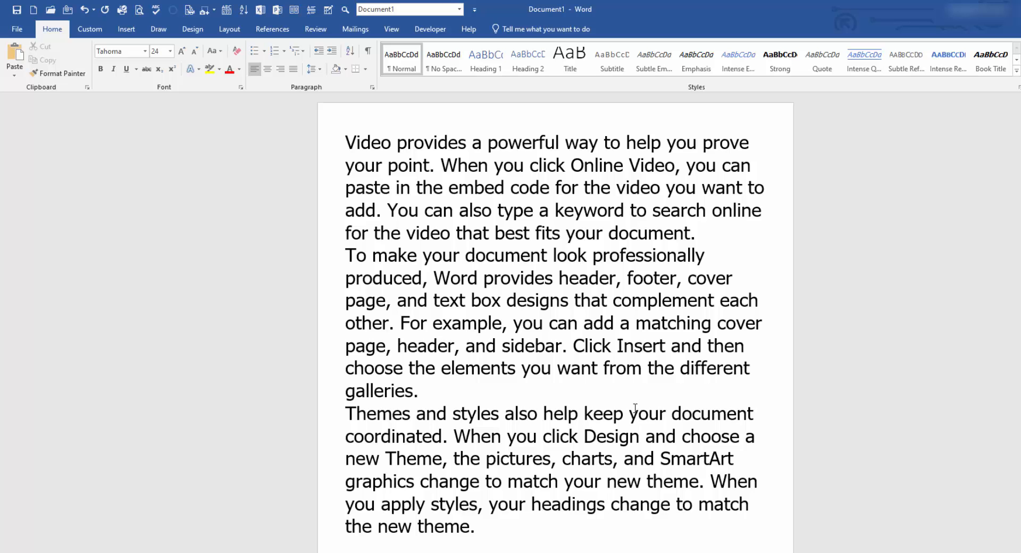
pyautogui.hotkey('ctrl', 'a')
pyautogui.press('Delete')
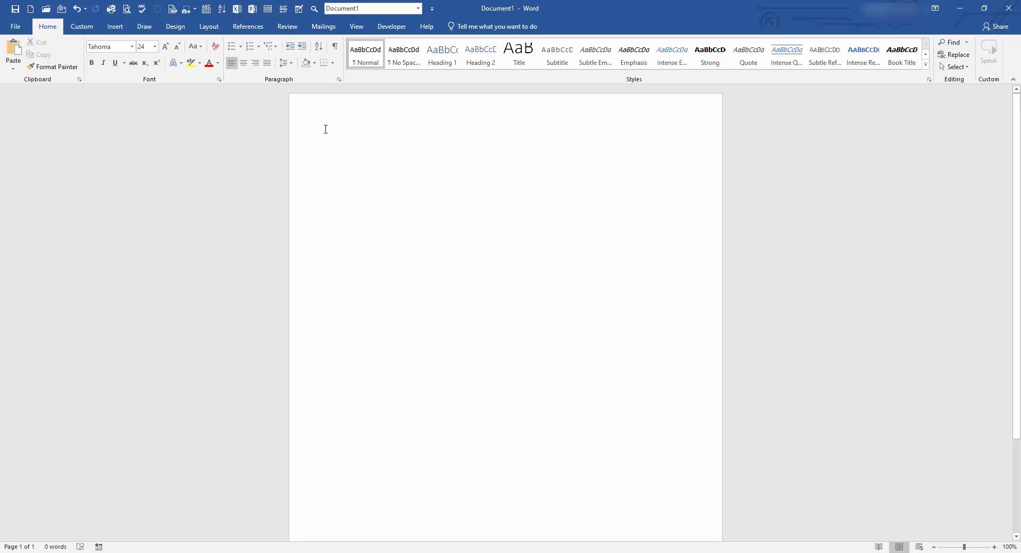
# Click-and-type 'I can start typing here', 'This is the middle' and 'Thanks for watching' across the page.
pyautogui.doubleClick(575, 331)
pyautogui.write('I can start')
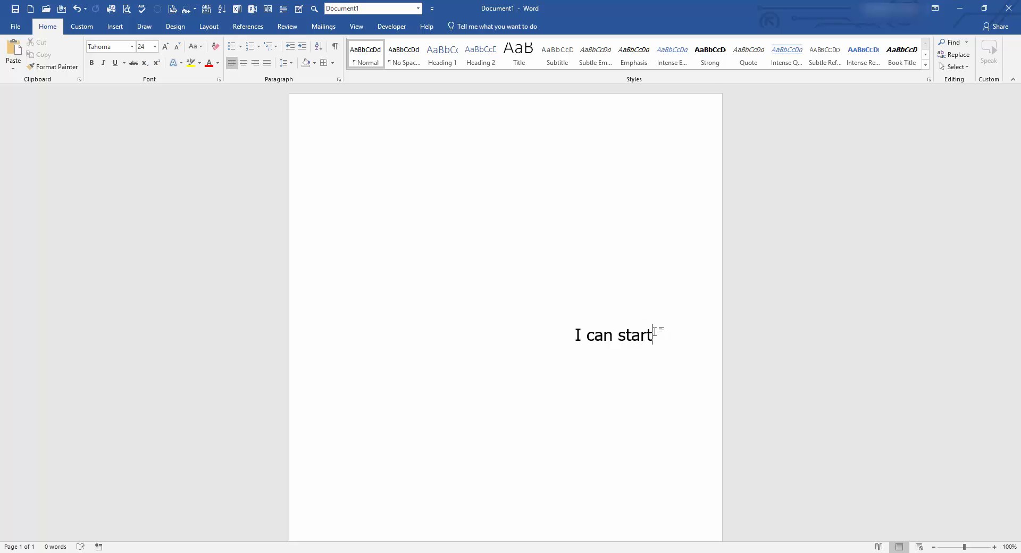
pyautogui.write(' typing here')
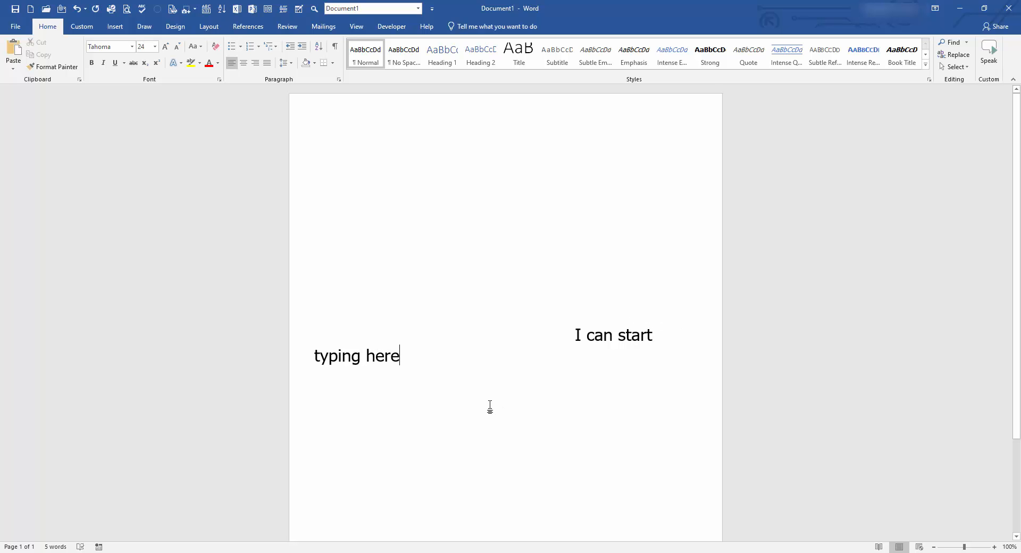
pyautogui.doubleClick(484, 410)
pyautogui.write('This is the middle')
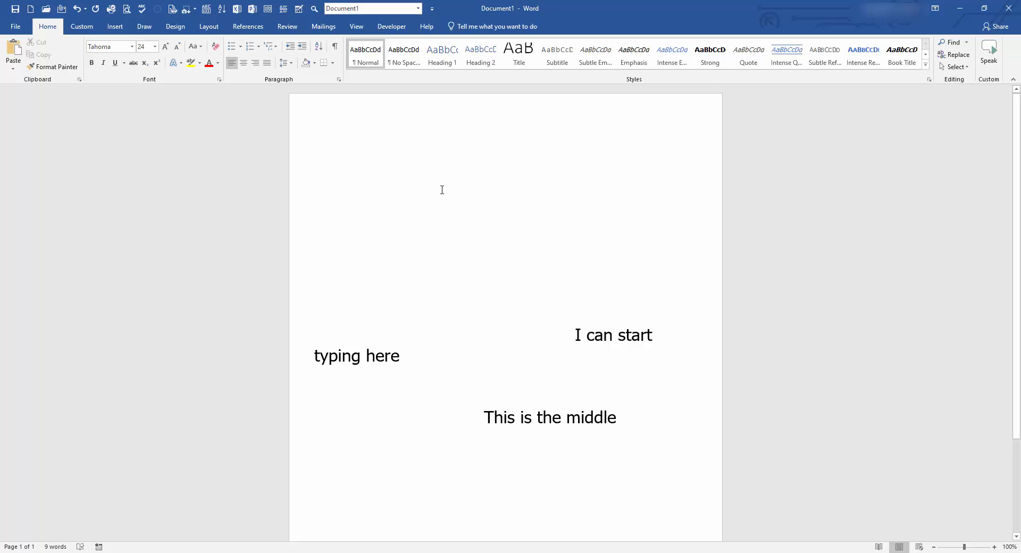
pyautogui.doubleClick(394, 272)
pyautogui.write('Thanks for wa')
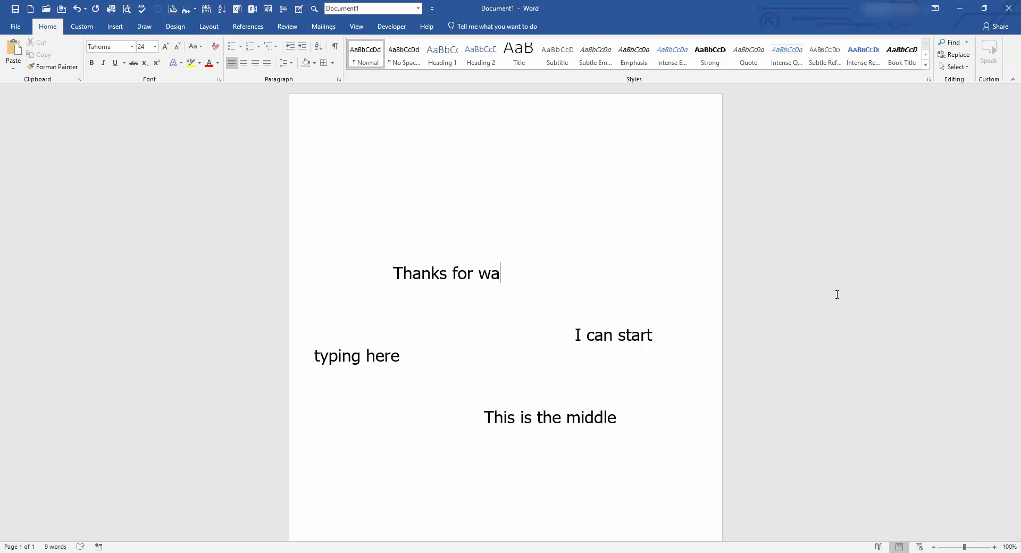
pyautogui.write('tching')
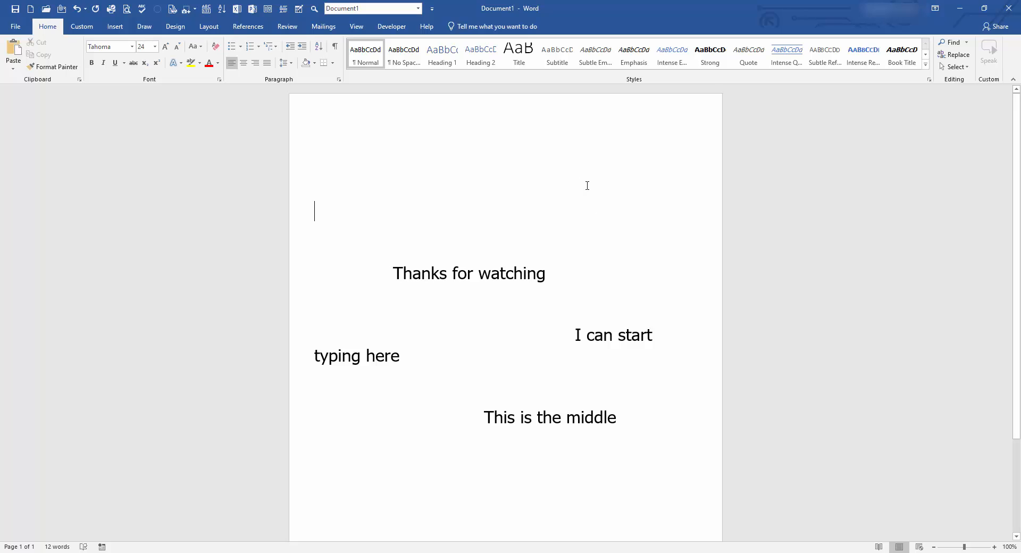
# Add 'thanks :)' near the top right, then select all and delete everything.
pyautogui.doubleClick(575, 199)
pyautogui.write('thanks :)')
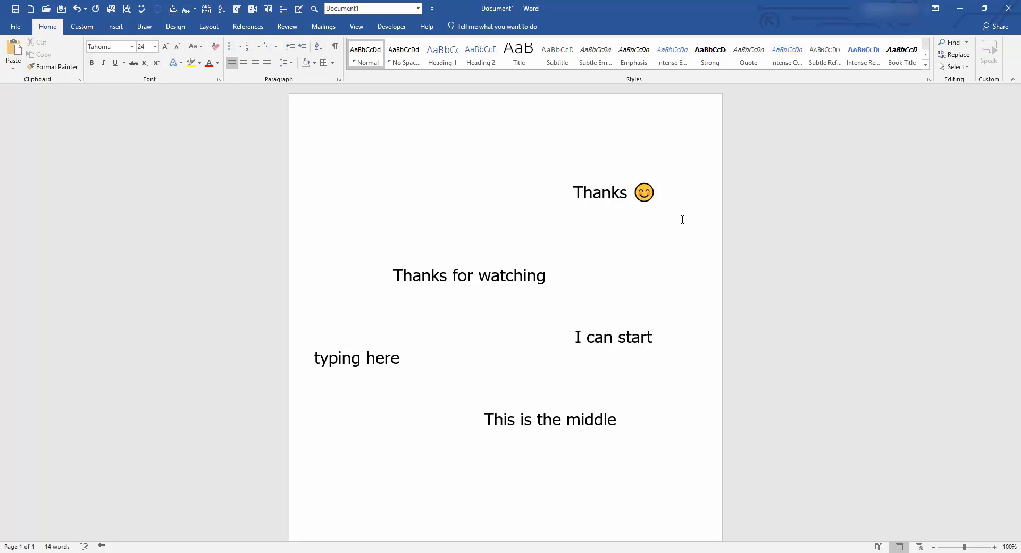
pyautogui.hotkey('ctrl', 'a')
pyautogui.press('Delete')
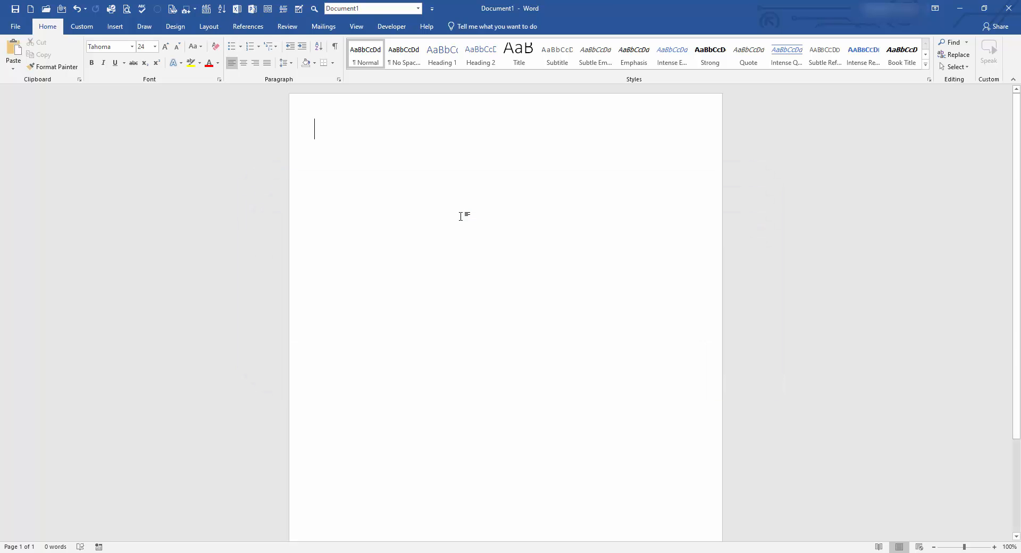
# Enter =rand(2,2) to generate two sample paragraphs and select the second paragraph.
pyautogui.write('=')
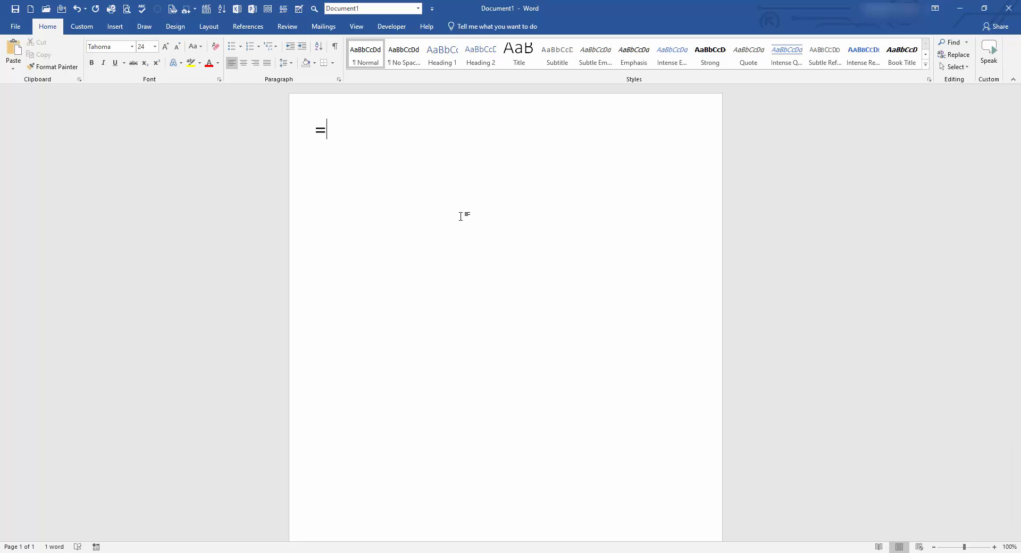
pyautogui.write('rand(2,2')
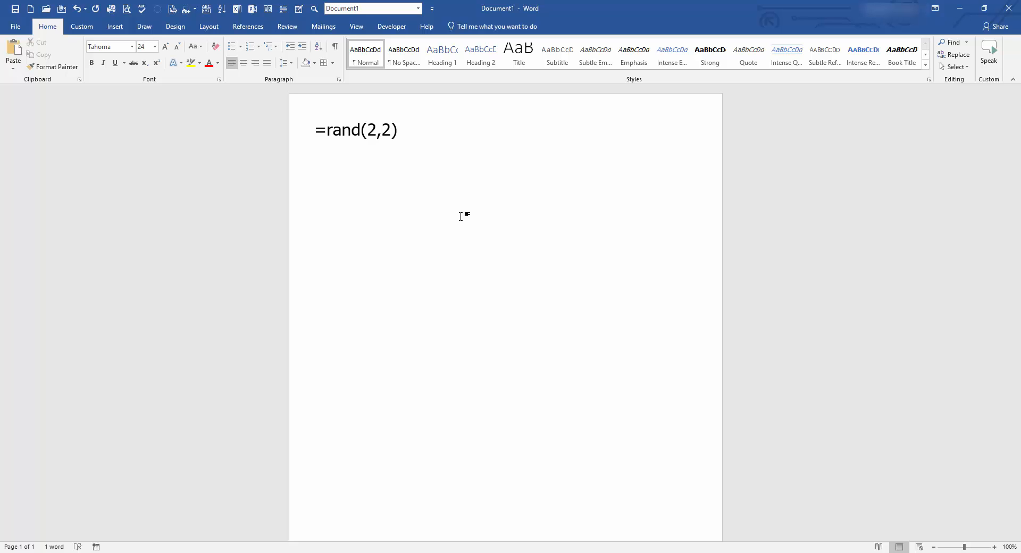
pyautogui.write(')')
pyautogui.press('Return')
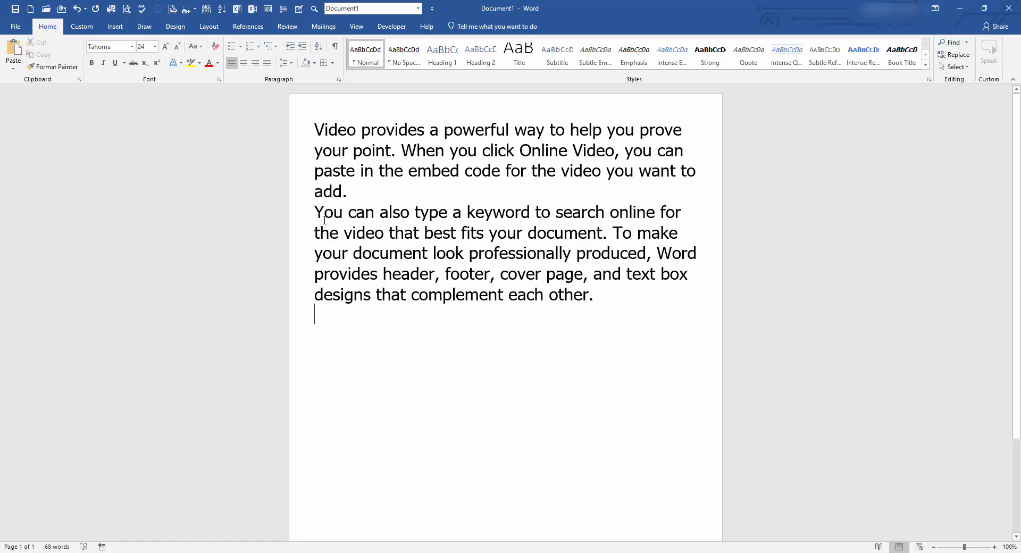
pyautogui.moveTo(317, 213); pyautogui.dragTo(594, 302)
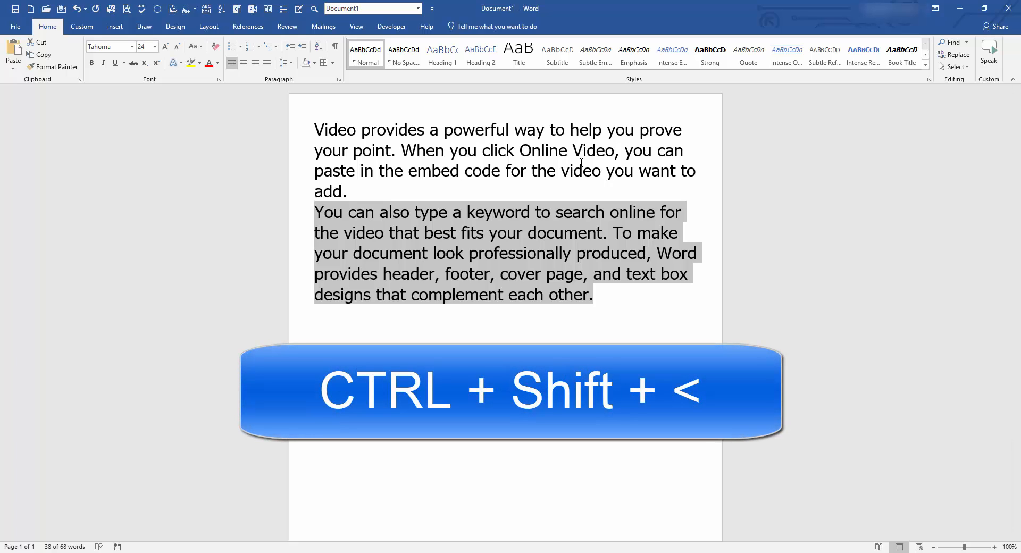
# Shrink the selected second paragraph step by step from 24 pt through 22, 20, 18 and 16 to 14 pt.
pyautogui.hotkey('ctrl', 'shift', ',')
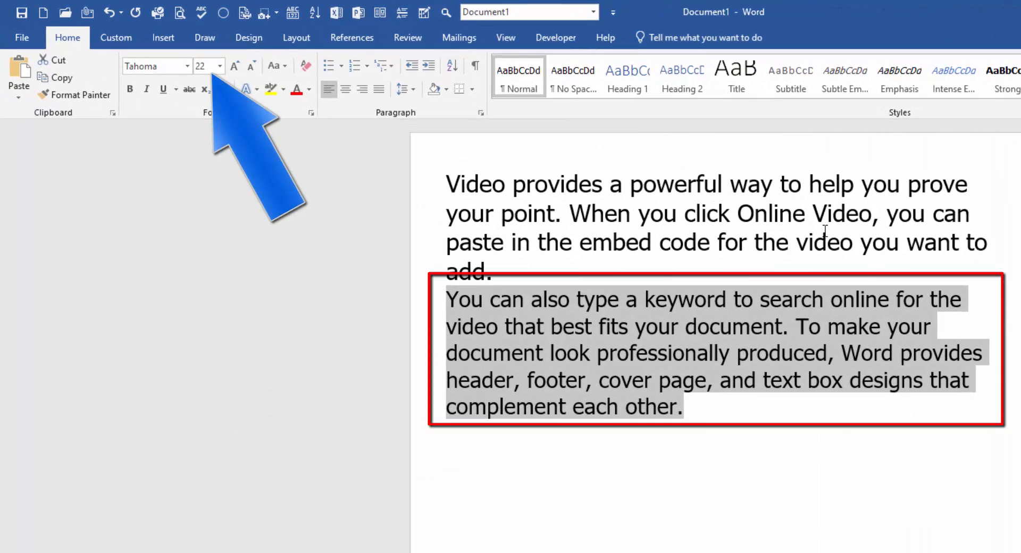
pyautogui.press('ctrl+shift+less')
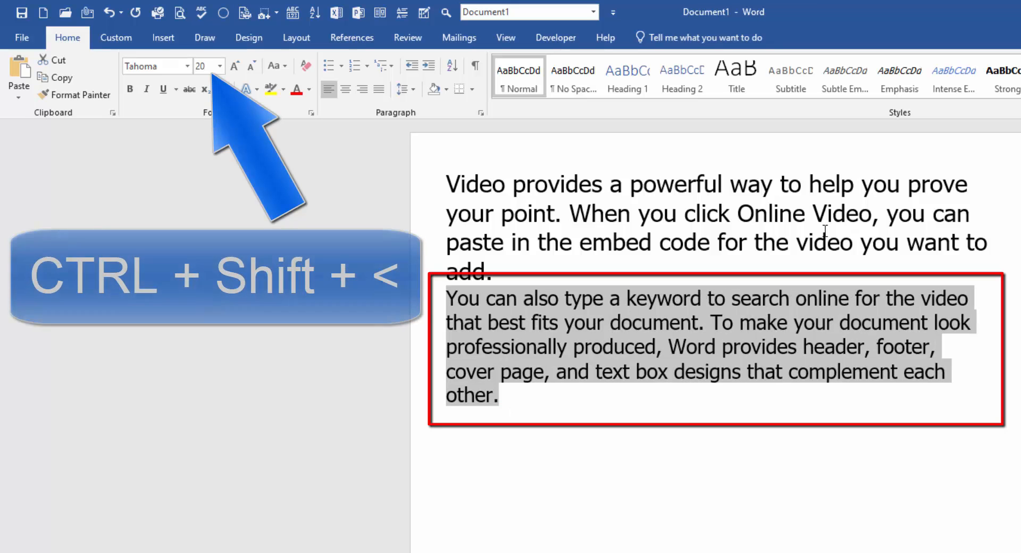
pyautogui.press('ctrl+shift+less')
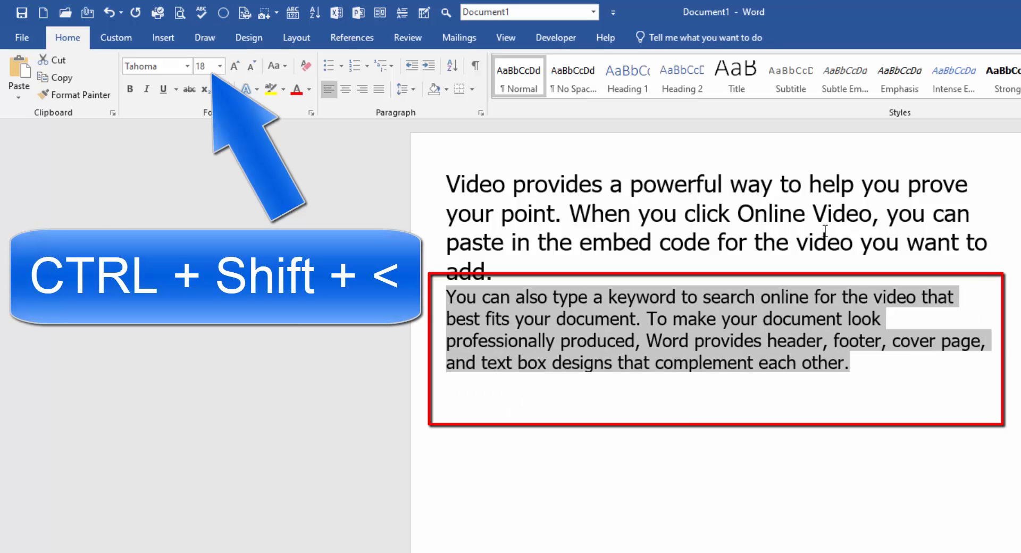
pyautogui.press('ctrl+shift+less')
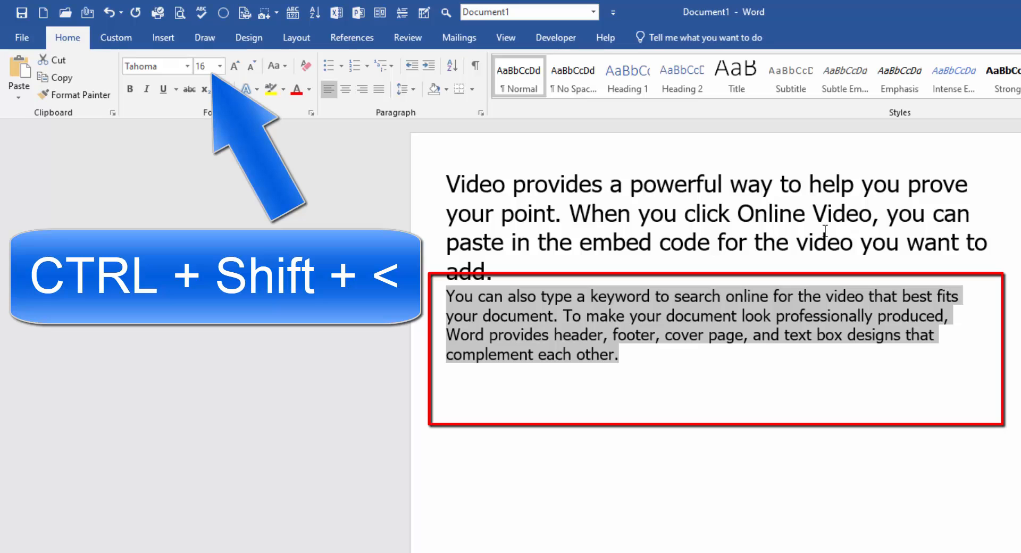
pyautogui.press('ctrl+shift+less')
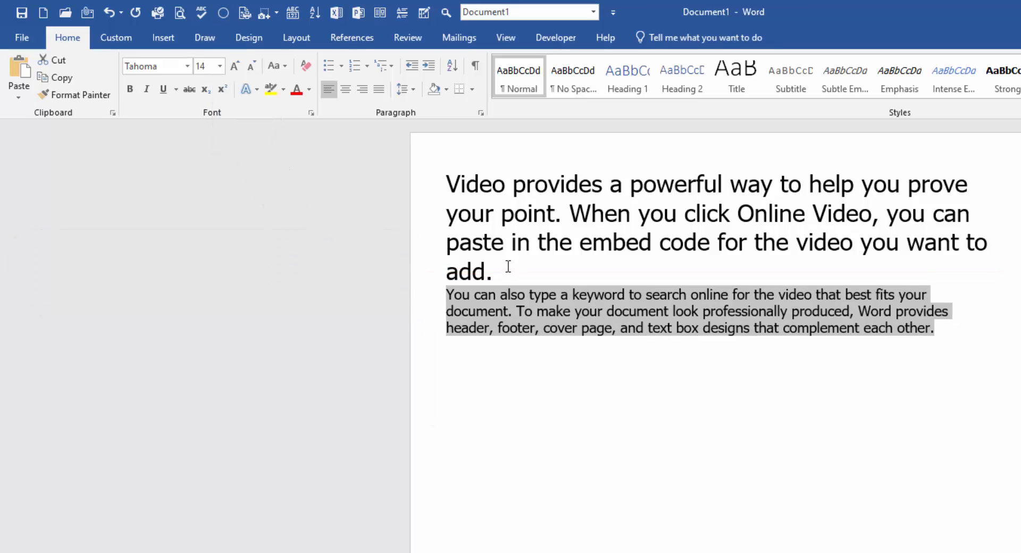
# Select the first paragraph and enlarge its text repeatedly toward 150 pt.
pyautogui.moveTo(508, 266); pyautogui.dragTo(446, 177)
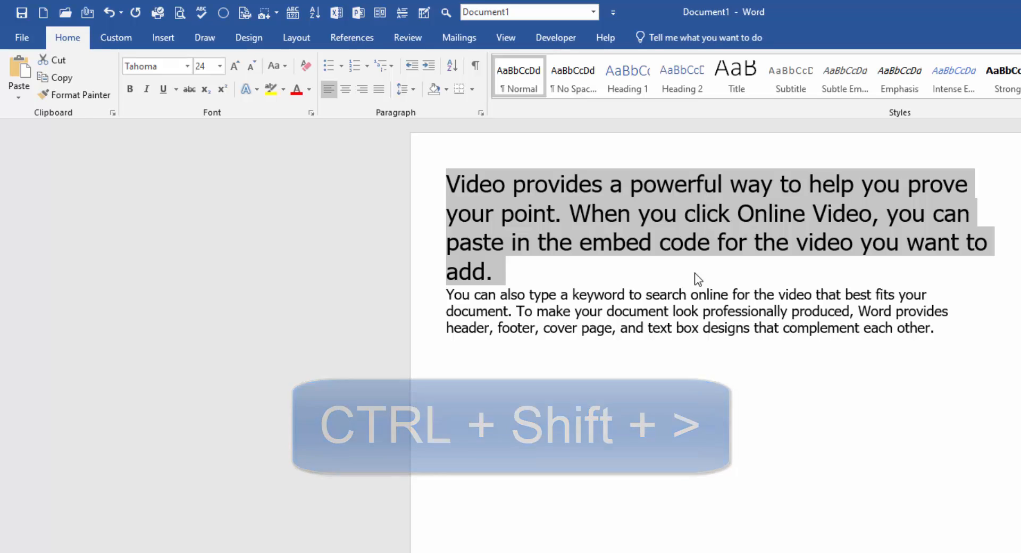
pyautogui.hotkey('ctrl', 'shift', '.')
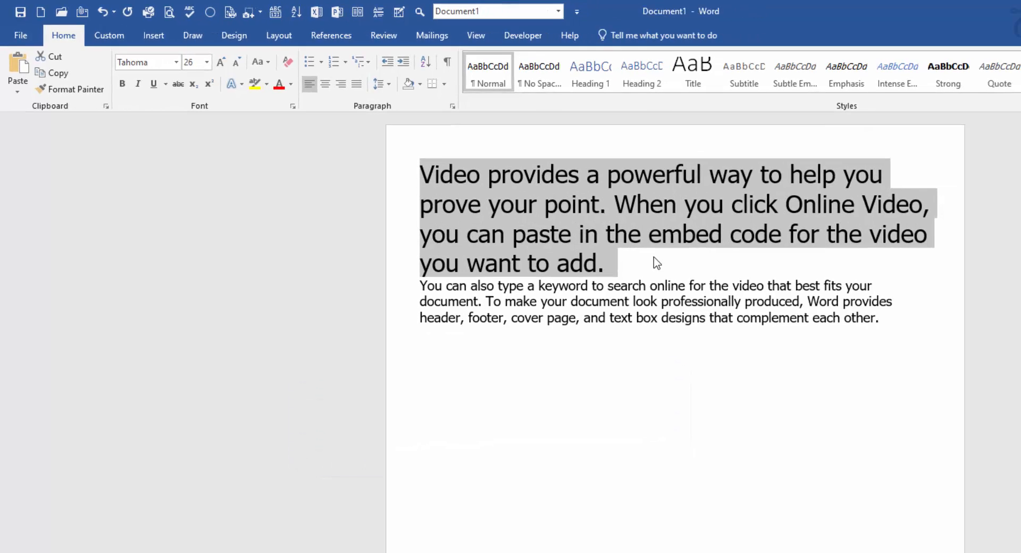
pyautogui.hotkey('ctrl', 'shift', '.')
pyautogui.hotkey('ctrl', 'shift', '.')
pyautogui.hotkey('ctrl', 'shift', '.')
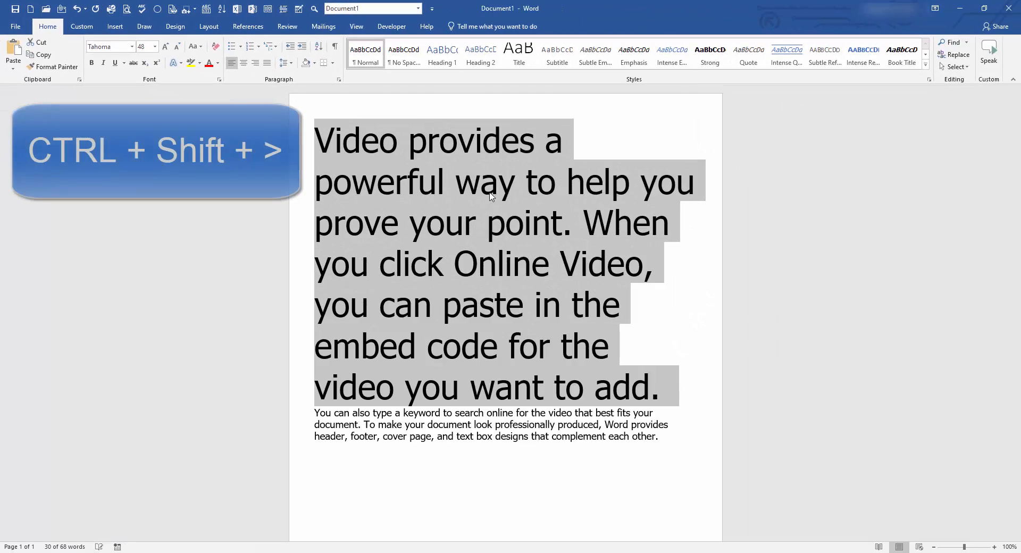
pyautogui.hotkey('ctrl', 'shift', '.')
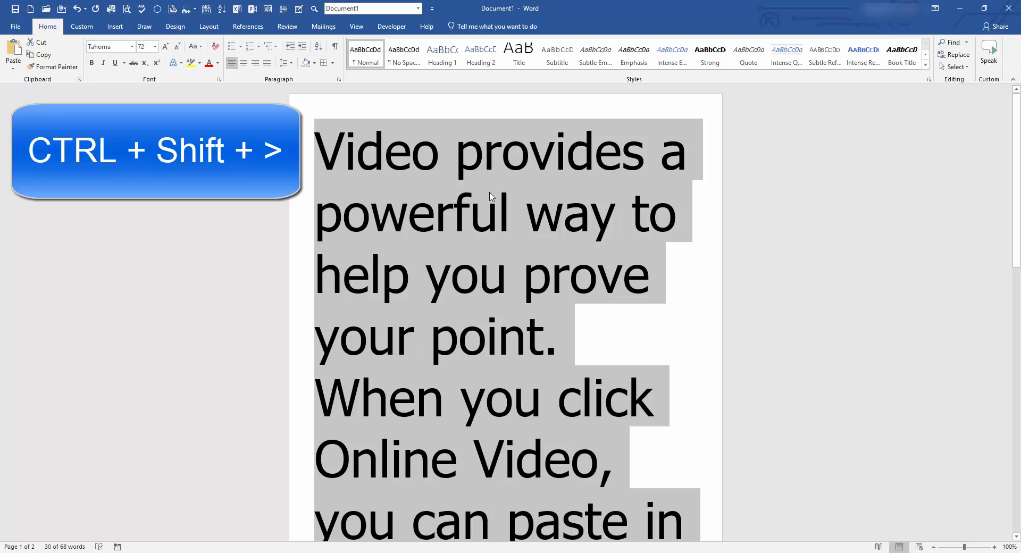
pyautogui.hotkey('ctrl', 'shift', '.')
pyautogui.hotkey('ctrl', 'shift', '.')
pyautogui.hotkey('ctrl', 'shift', '.')
pyautogui.hotkey('ctrl', 'shift', '.')
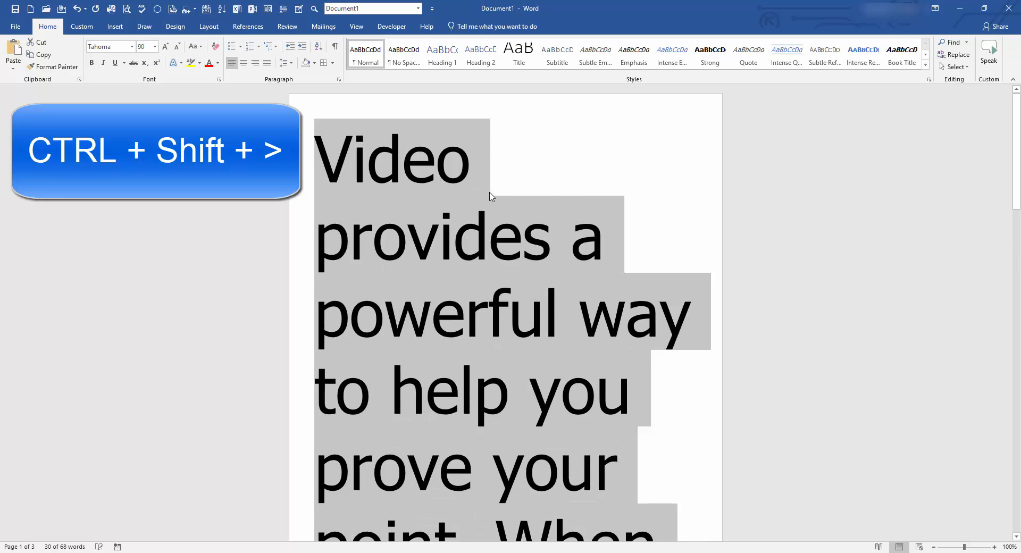
pyautogui.hotkey('ctrl', 'shift', '.')
pyautogui.hotkey('ctrl', 'shift', '.')
pyautogui.hotkey('ctrl', 'shift', '.')
pyautogui.hotkey('ctrl', 'shift', '.')
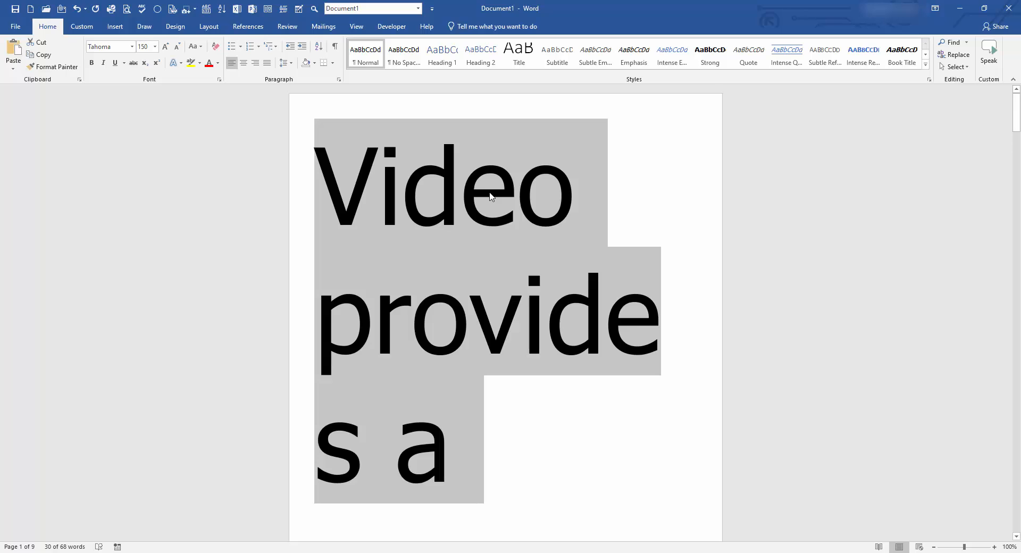
# Delete the selected text and set the font size to 18 pt.
pyautogui.press('Delete')
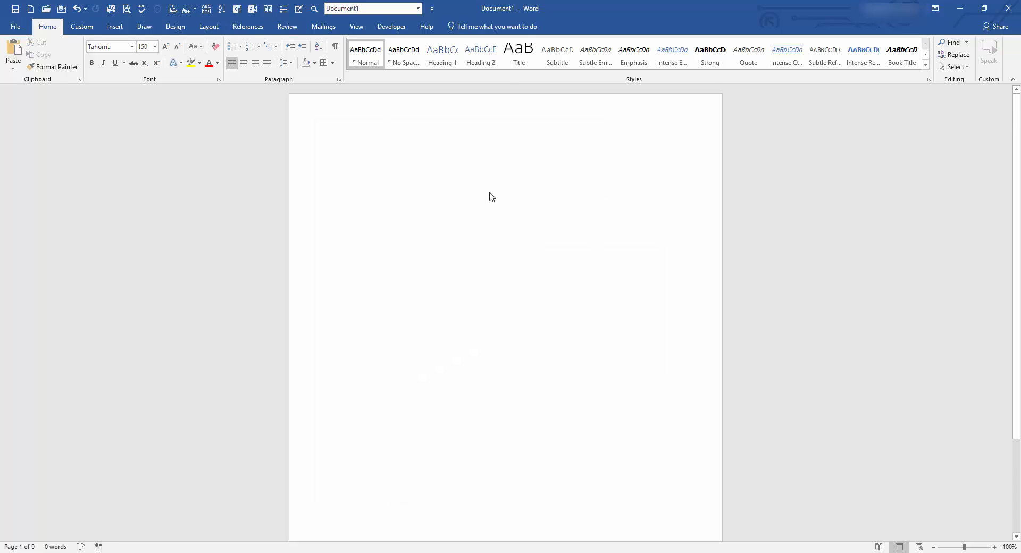
pyautogui.click(147, 46)
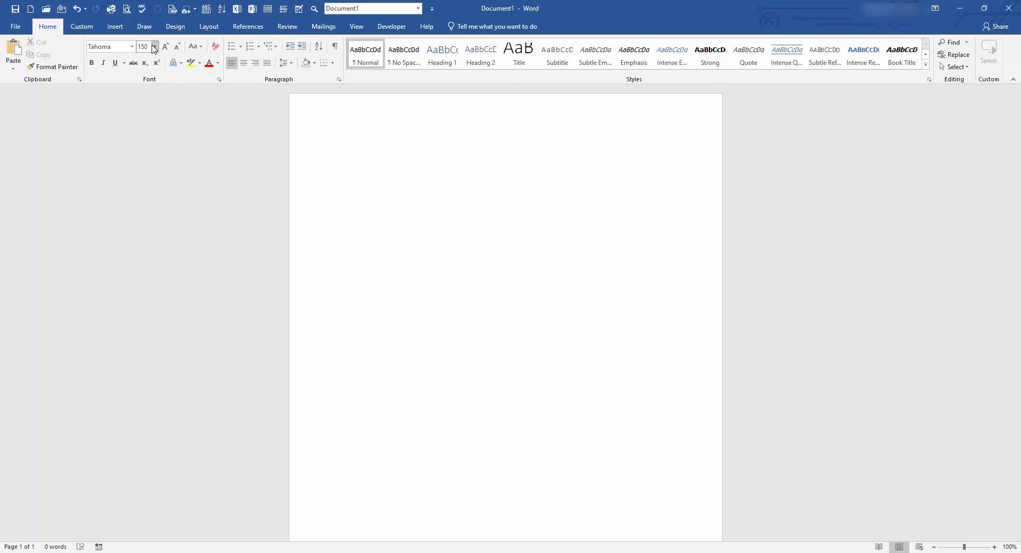
pyautogui.write('18')
pyautogui.press('Return')
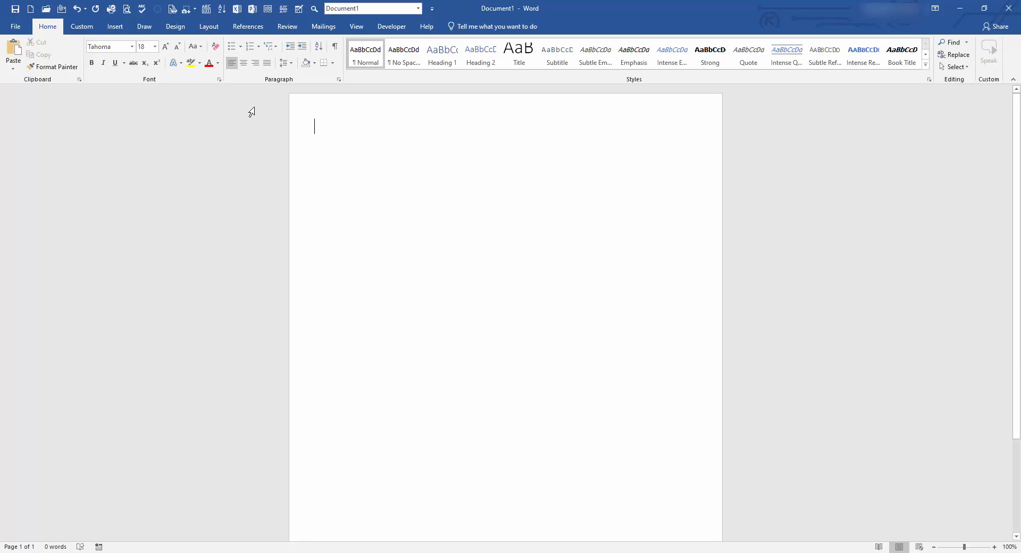
# Insert two Next Page section breaks from Layout > Breaks and scroll through the pages.
pyautogui.click(209, 29)
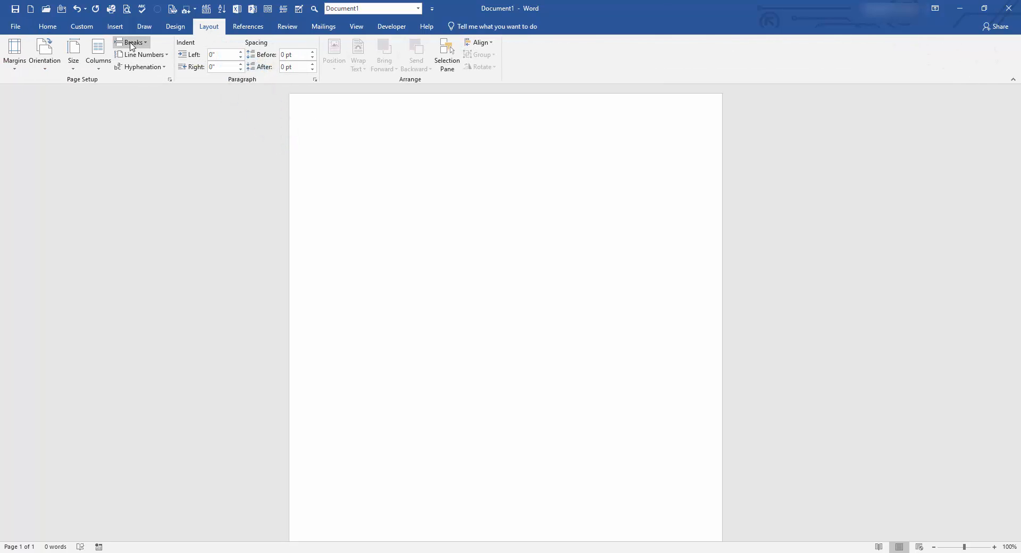
pyautogui.click(131, 46)
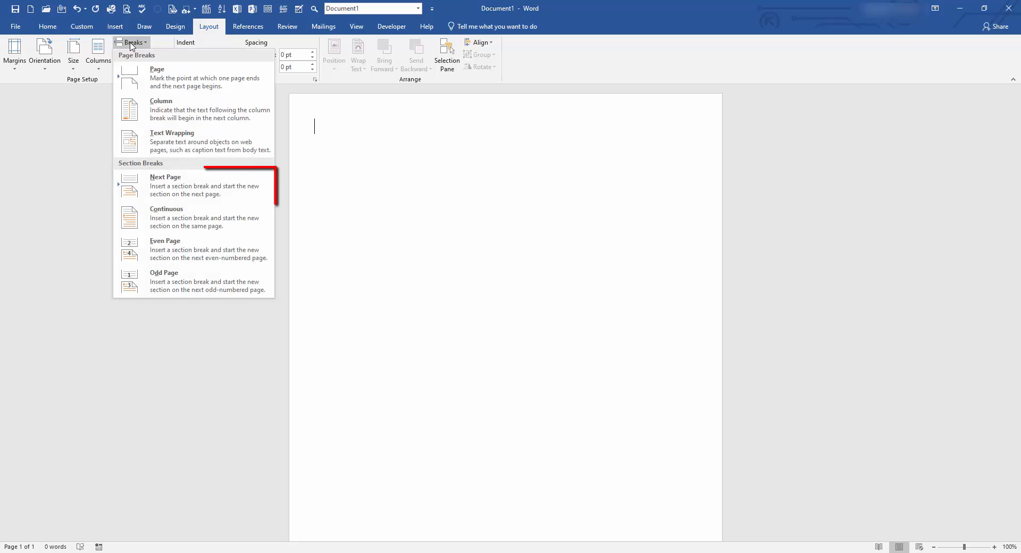
pyautogui.click(166, 186)
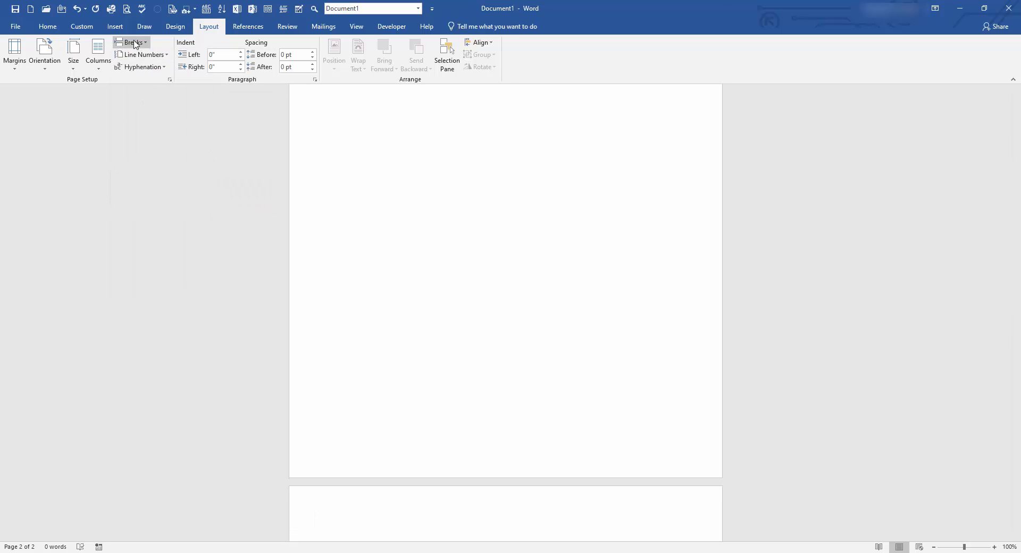
pyautogui.click(134, 45)
pyautogui.click(172, 194)
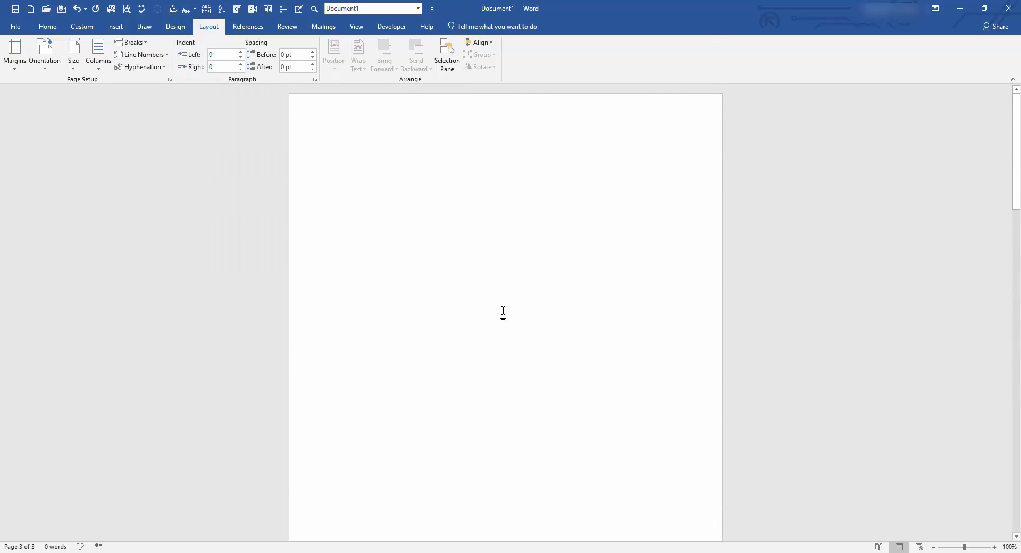
pyautogui.scroll(-11, 473, 362)
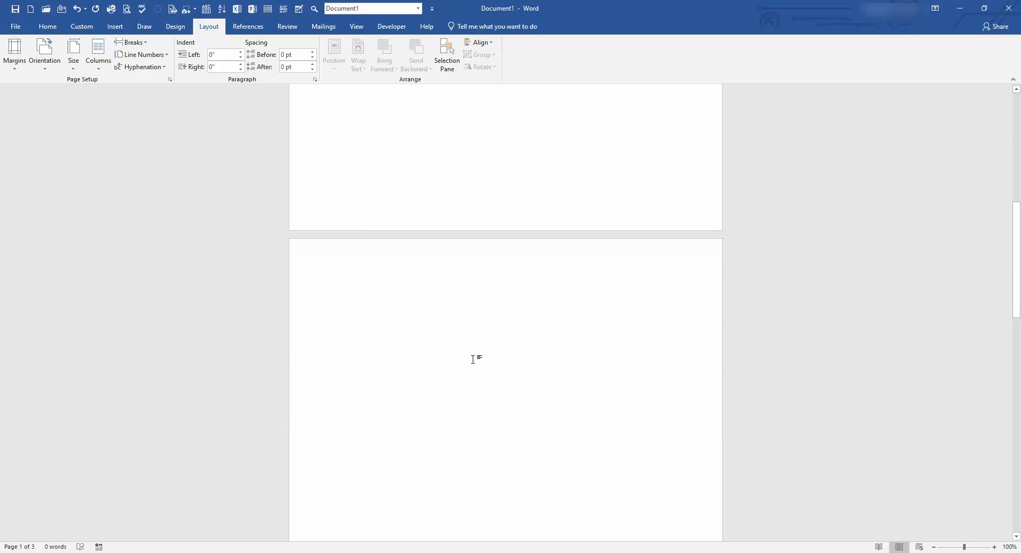
pyautogui.scroll(4, 440, 291)
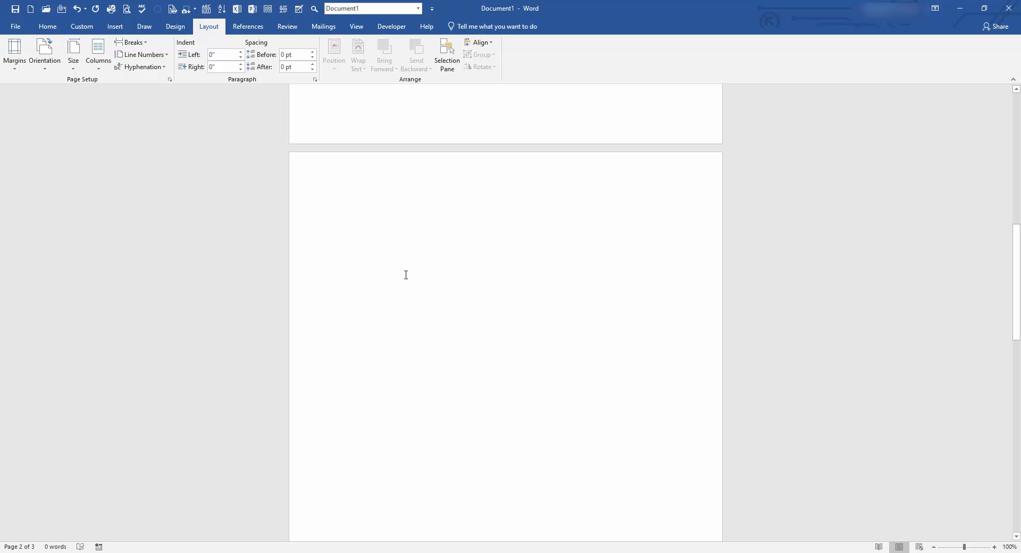
# Switch the second page to landscape orientation.
pyautogui.click(49, 55)
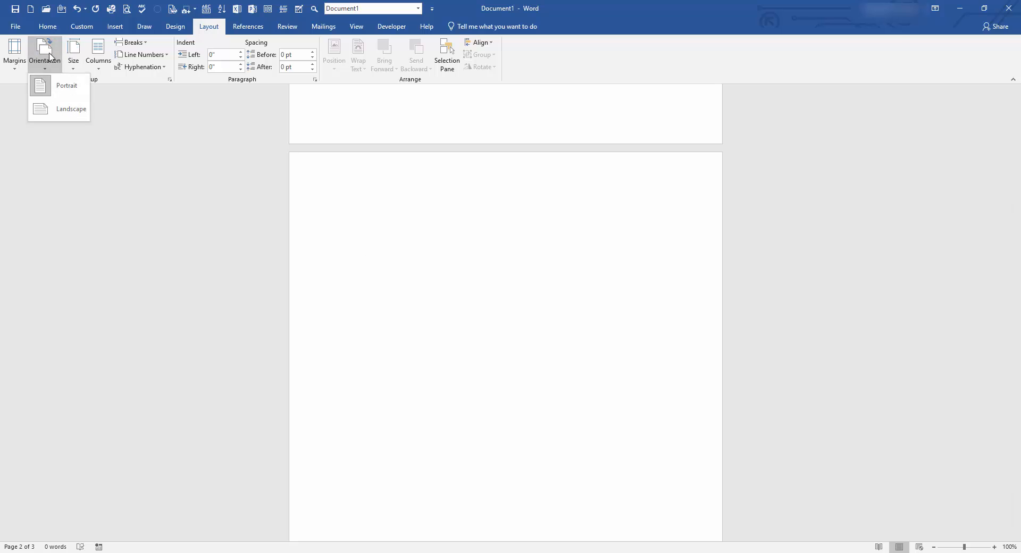
pyautogui.click(66, 111)
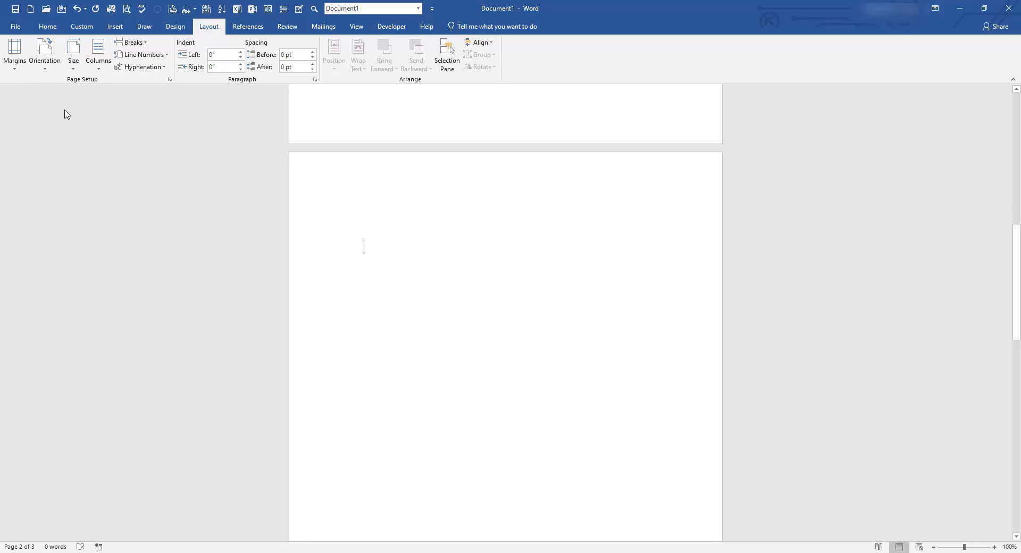
pyautogui.scroll(10, 577, 300)
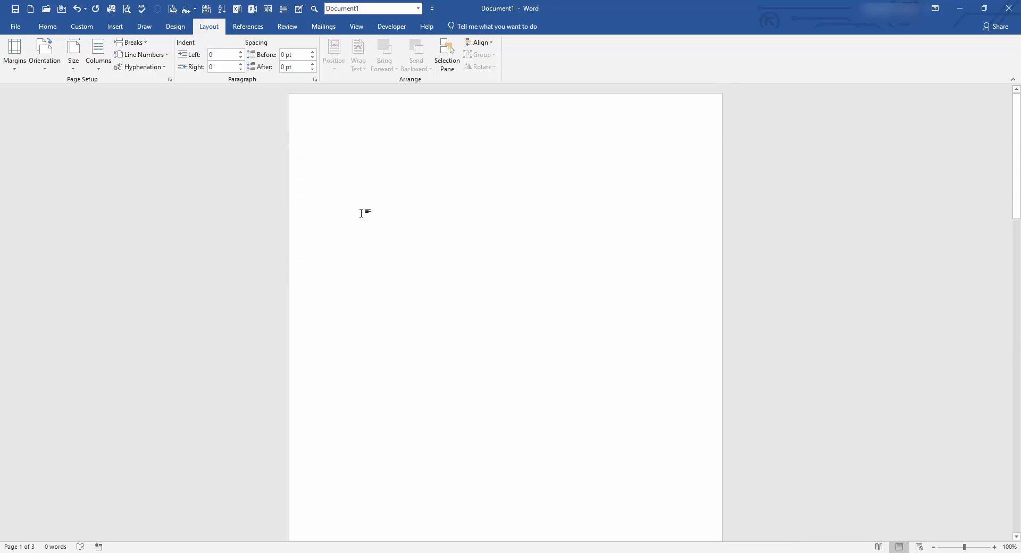
pyautogui.click(44, 53)
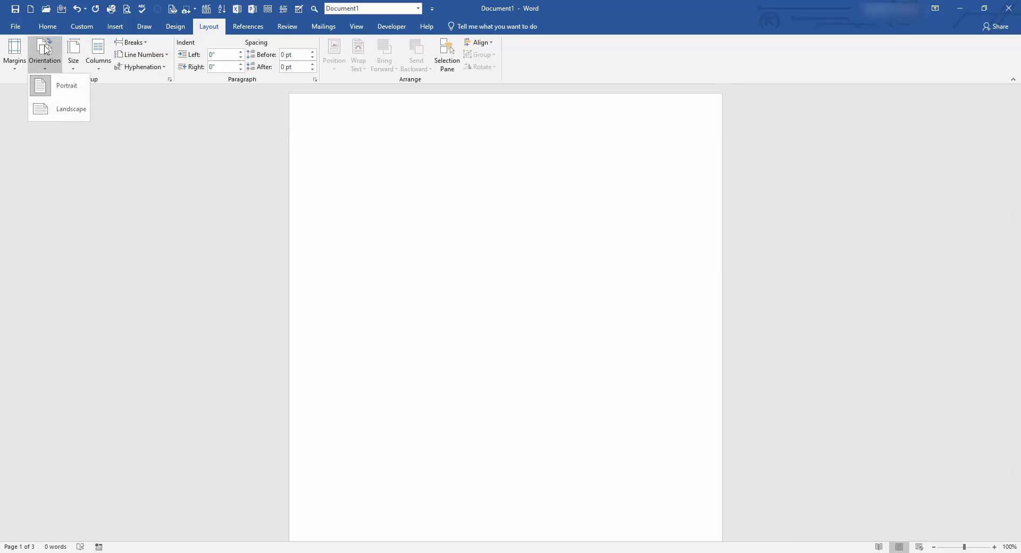
pyautogui.click(462, 223)
pyautogui.scroll(-8, 486, 228)
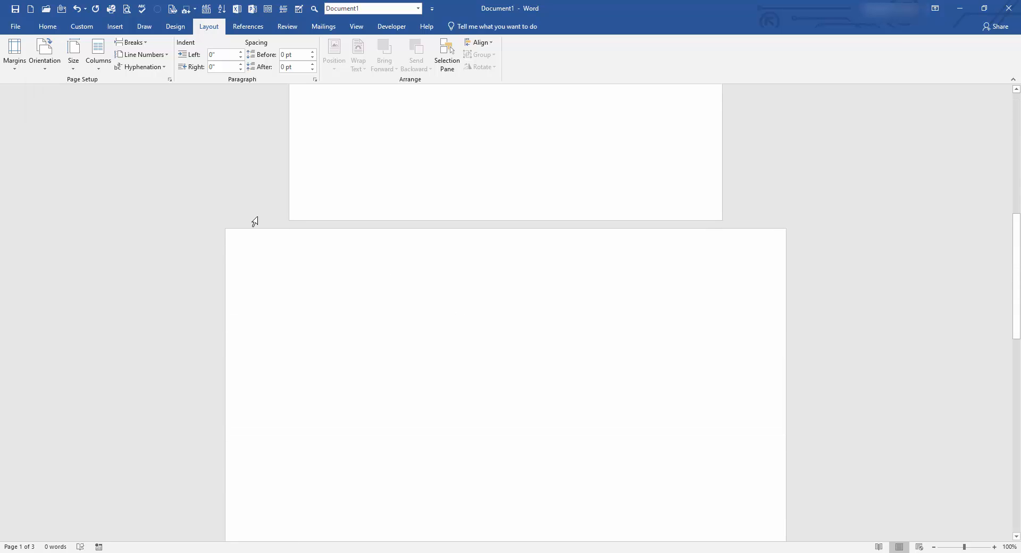
pyautogui.scroll(-7, 753, 355)
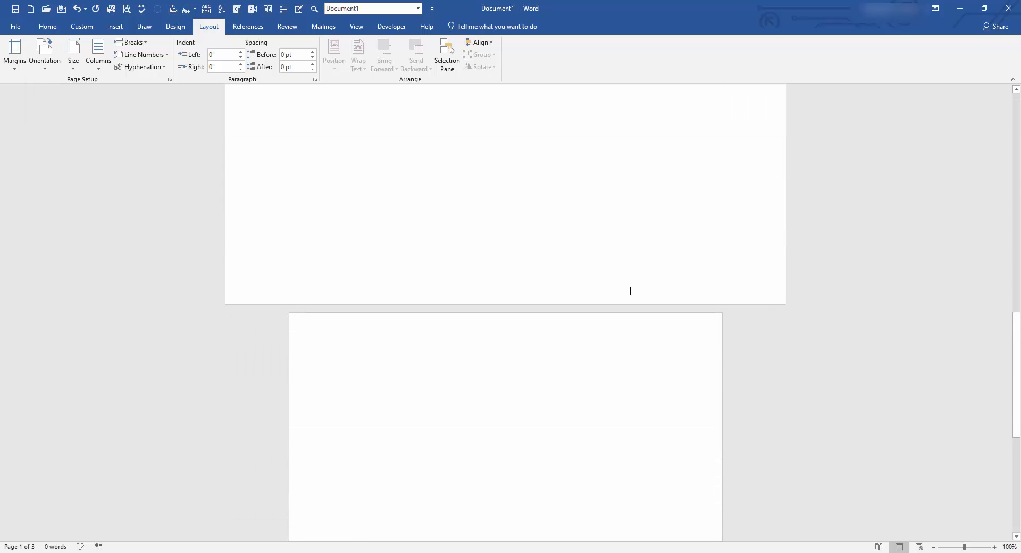
pyautogui.scroll(-5, 630, 291)
pyautogui.scroll(-2, 482, 237)
# Make page 3 landscape as well.
pyautogui.click(478, 237)
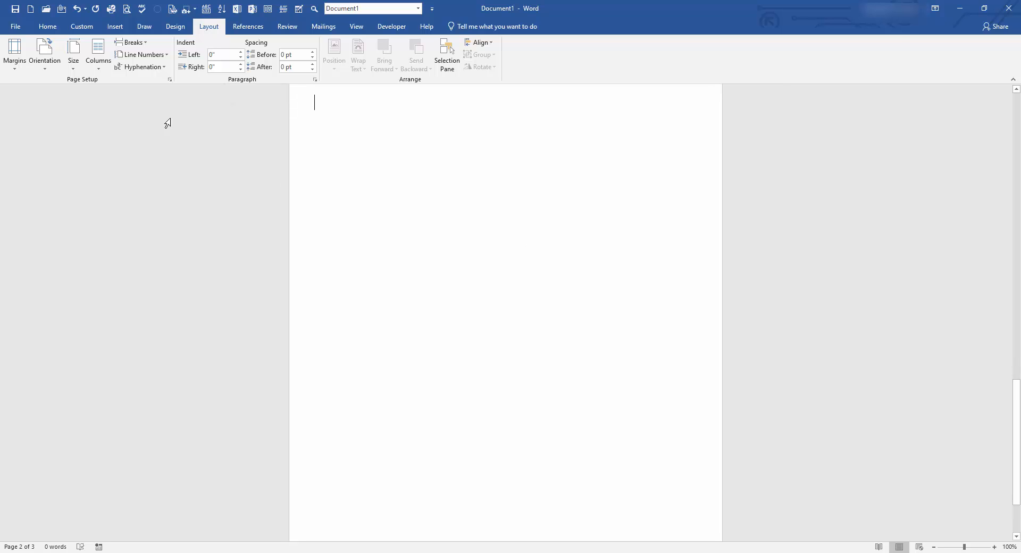
pyautogui.scroll(3, 417, 243)
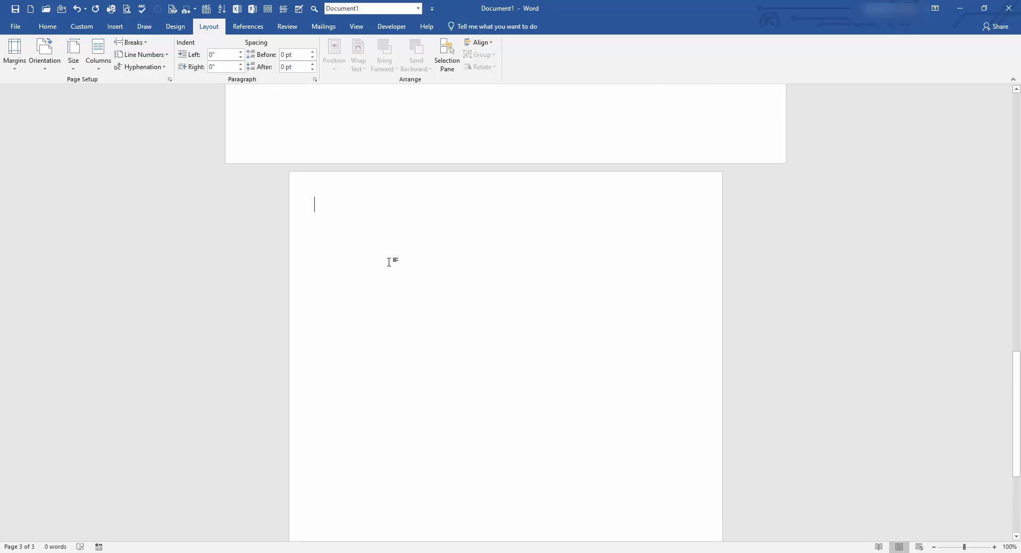
pyautogui.click(45, 55)
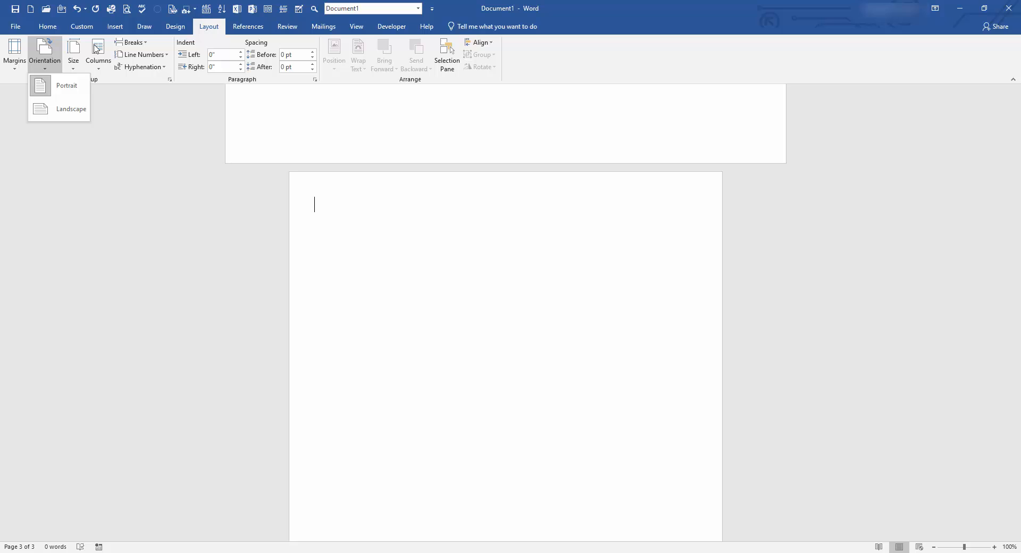
pyautogui.click(63, 109)
# Remove the added pages and section breaks, leaving a single blank page.
pyautogui.scroll(10, 540, 296)
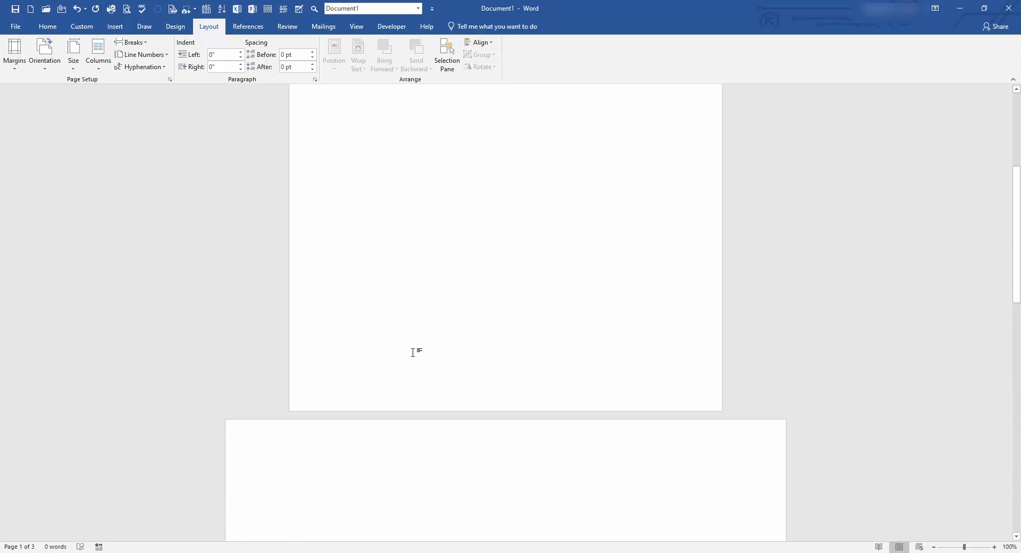
pyautogui.scroll(3, 458, 348)
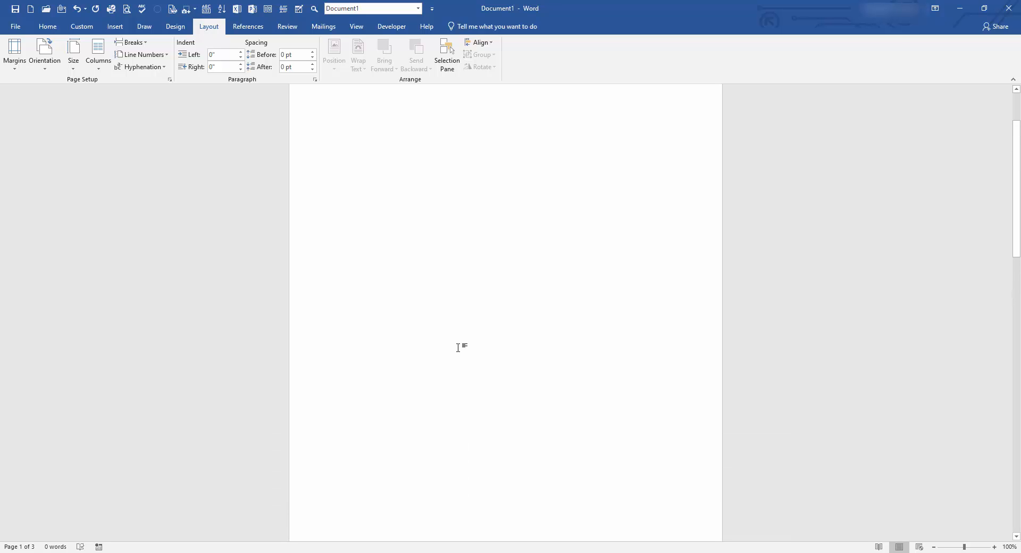
pyautogui.scroll(2, 457, 347)
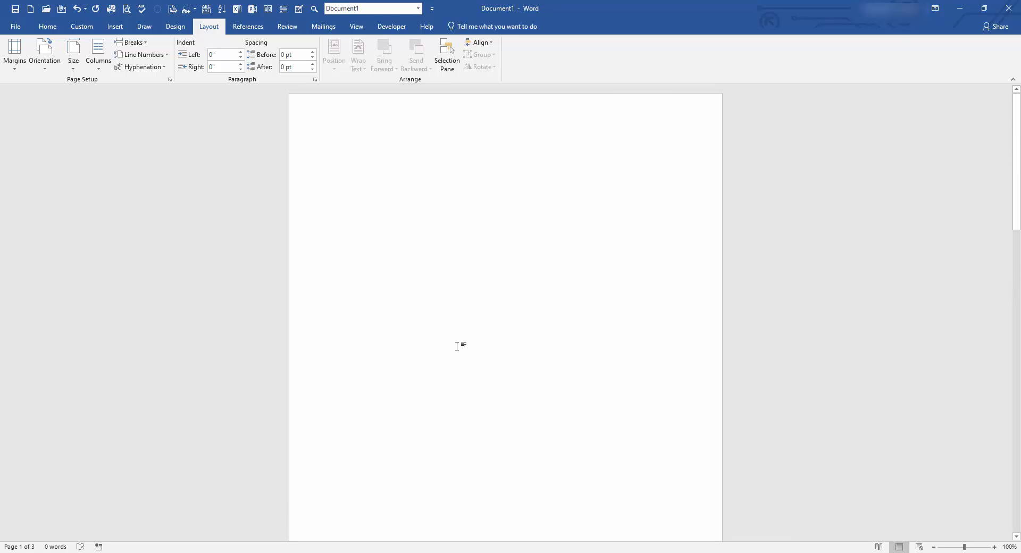
pyautogui.hotkey('ctrl', 'a')
pyautogui.press('Delete')
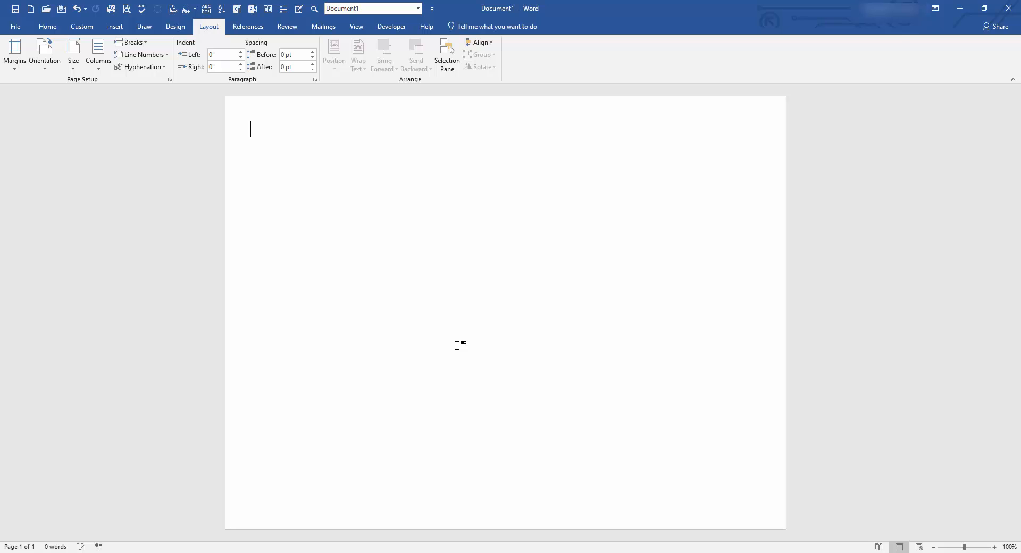
pyautogui.click(45, 53)
# Return the page to portrait, type 'Go to the google link then press this', and select 'link'.
pyautogui.click(47, 85)
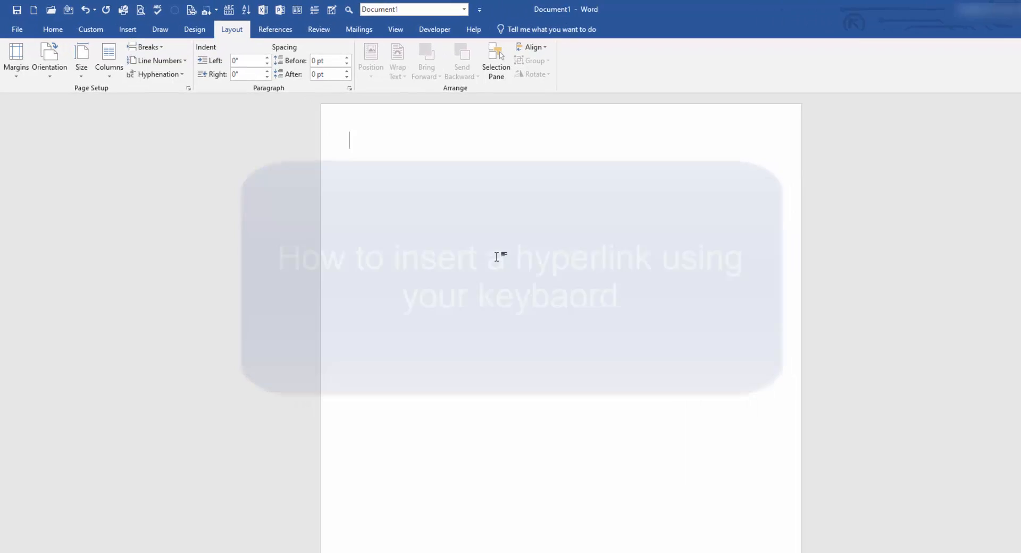
pyautogui.write('G')
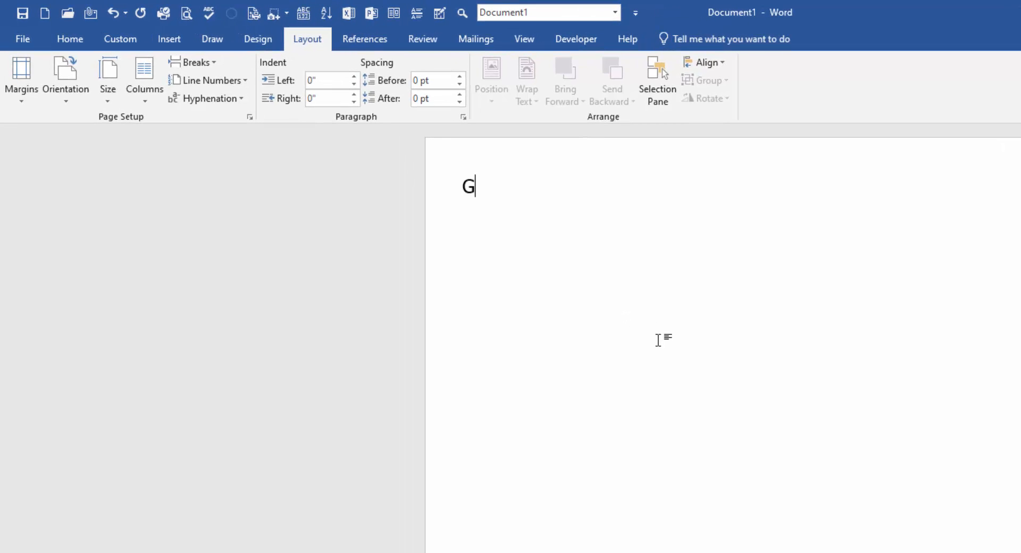
pyautogui.write('o to the googl')
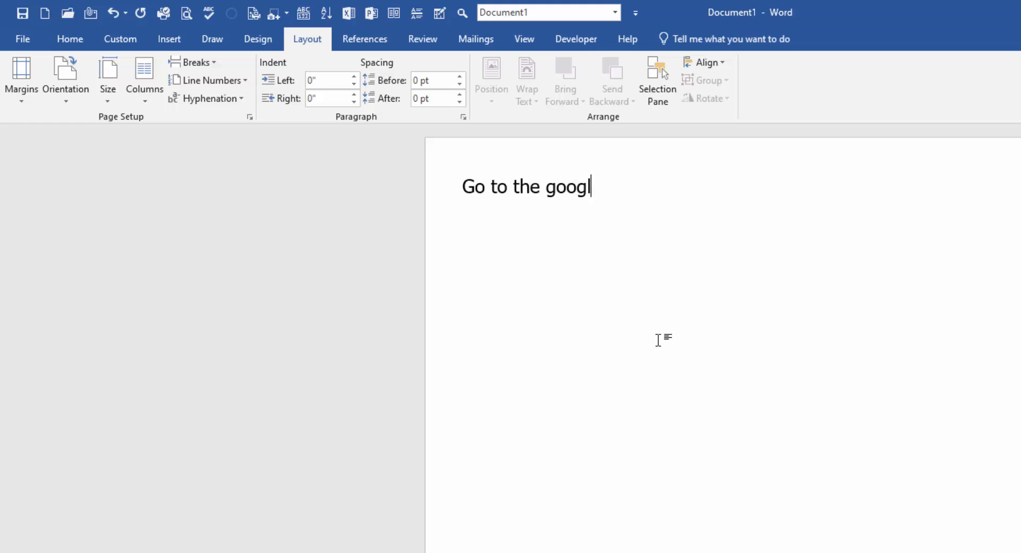
pyautogui.write('e link then pres')
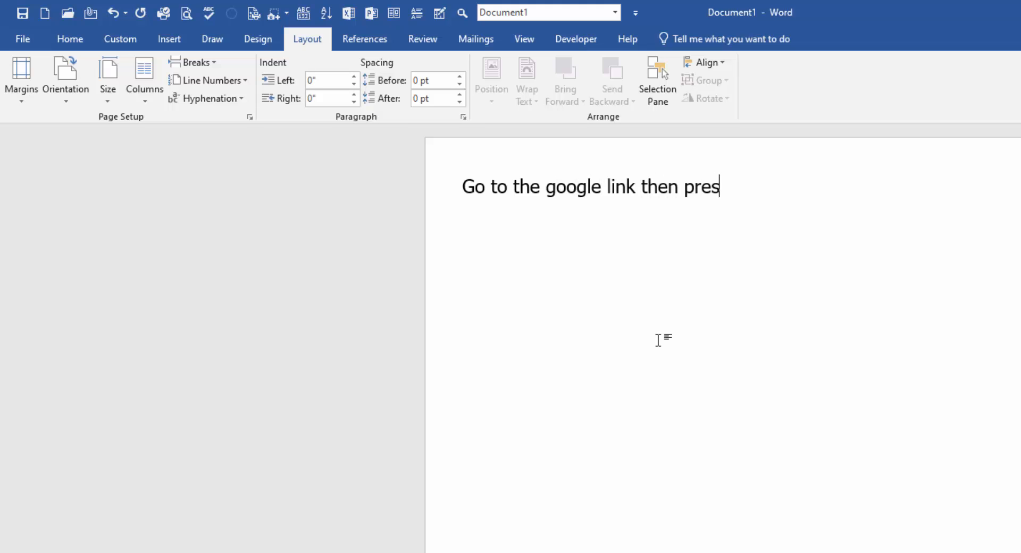
pyautogui.write('s this')
pyautogui.doubleClick(618, 186)
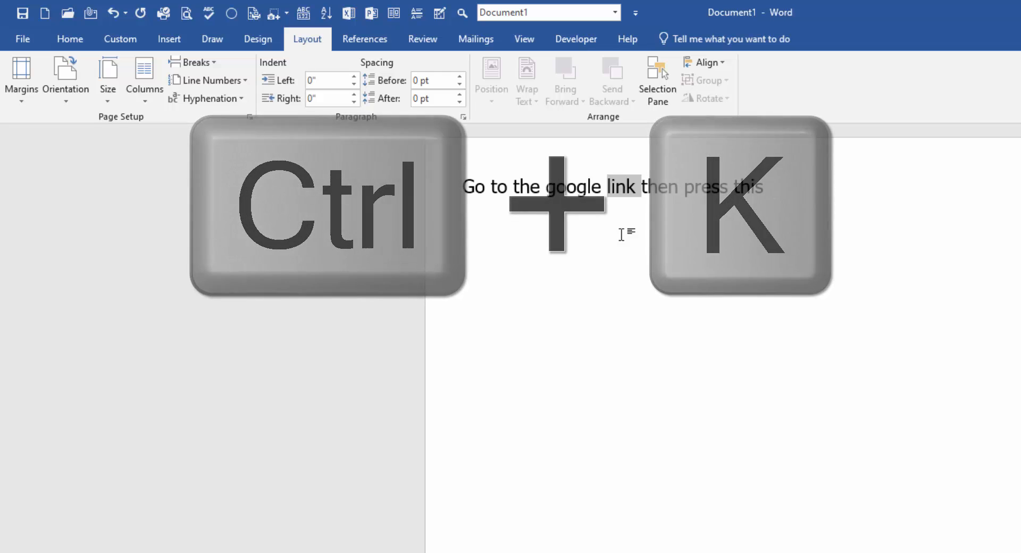
pyautogui.hotkey('ctrl', 'k')
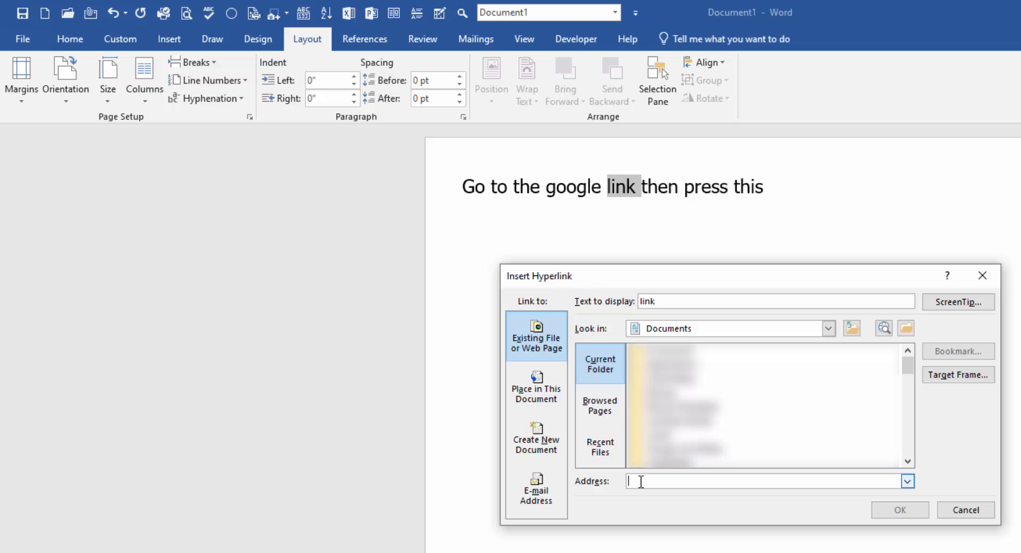
pyautogui.write('w')
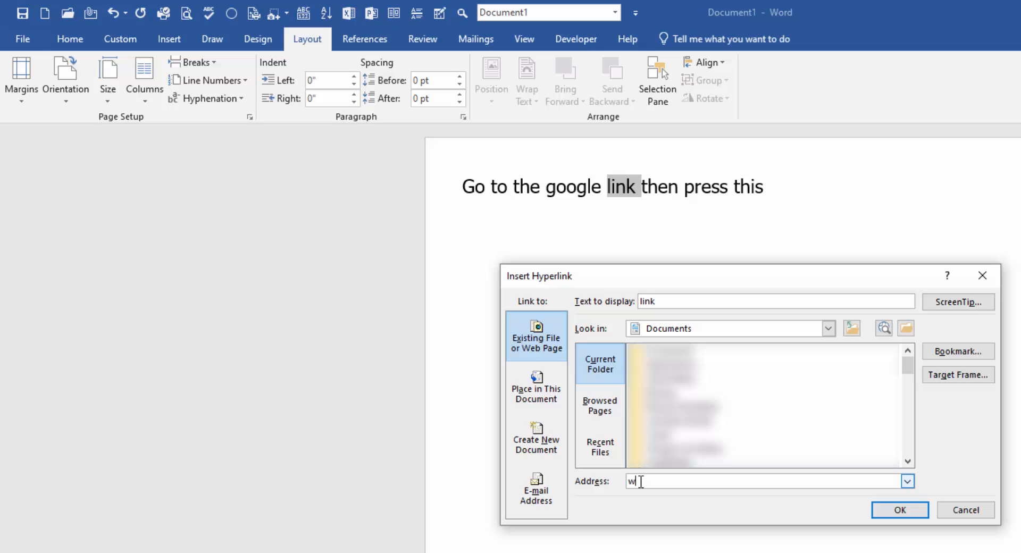
pyautogui.write('ww.google.com/')
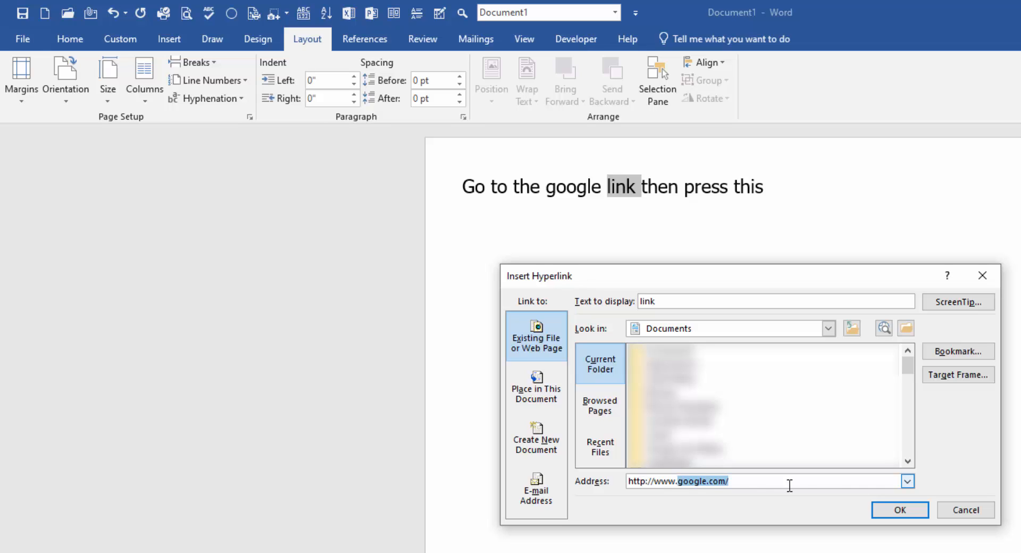
pyautogui.click(882, 510)
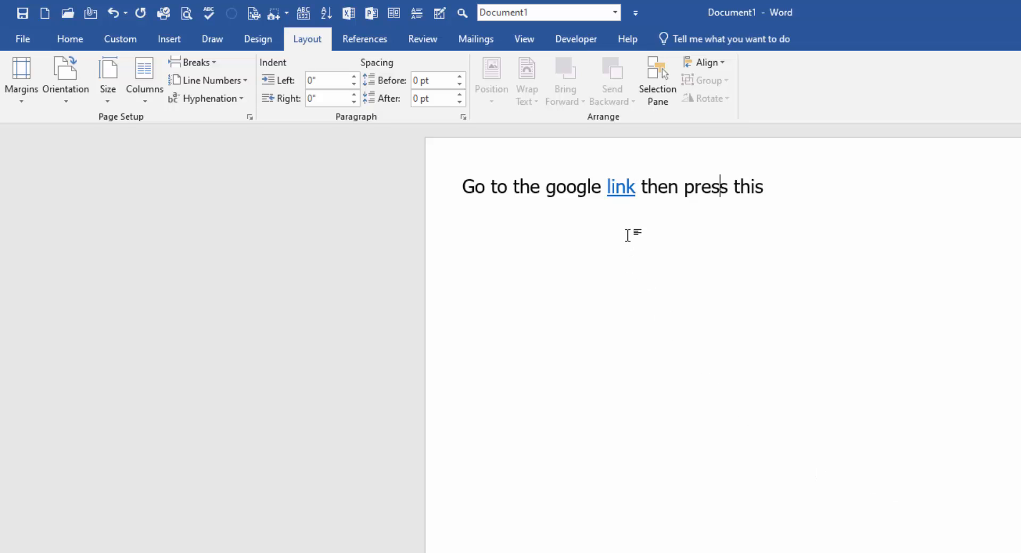
# Follow the link to open Google, then return to Word and delete the sentence.
pyautogui.moveTo(621, 192)
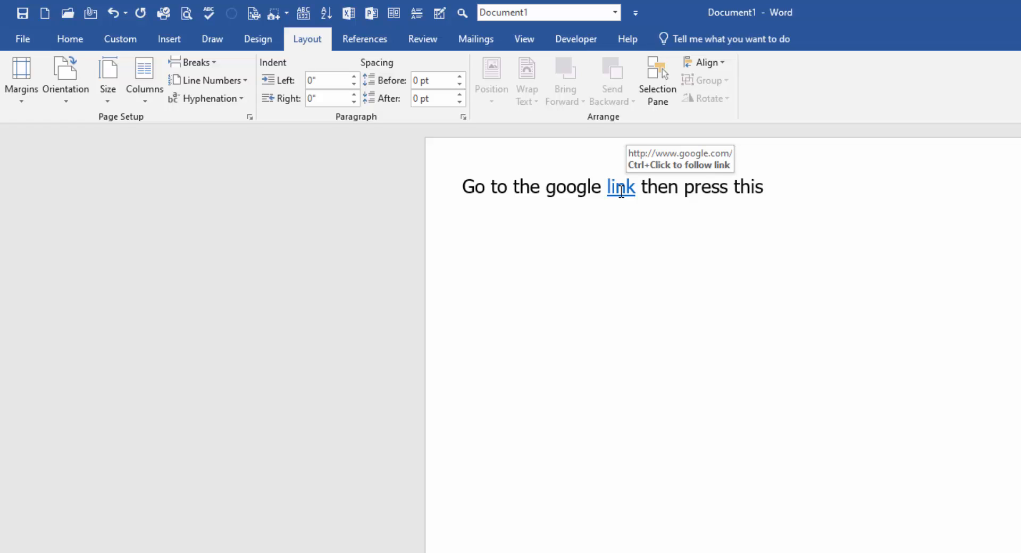
pyautogui.keyDown('ctrl'); pyautogui.click(621, 194); pyautogui.keyUp('ctrl')
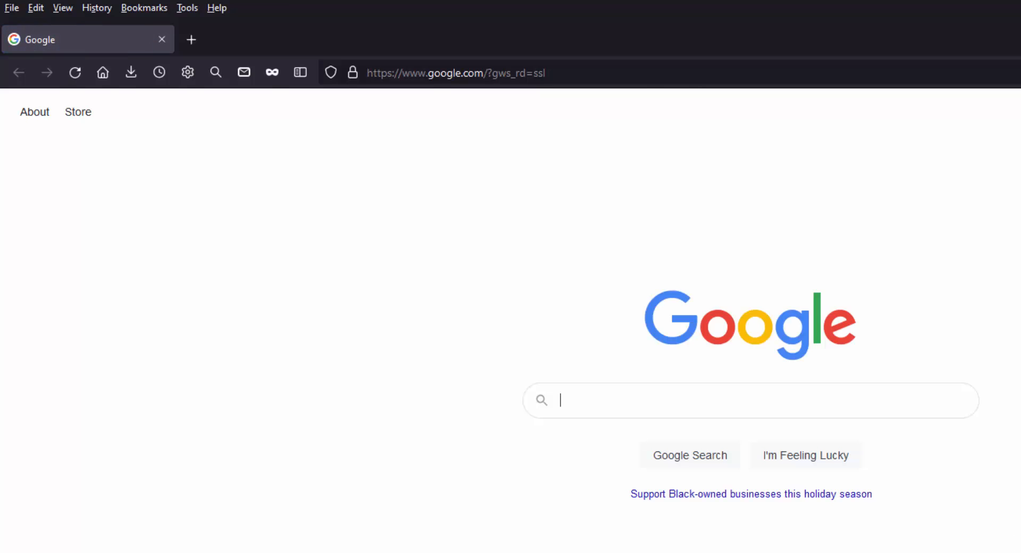
pyautogui.hotkey('alt', 'Tab')
pyautogui.hotkey('ctrl', 'a')
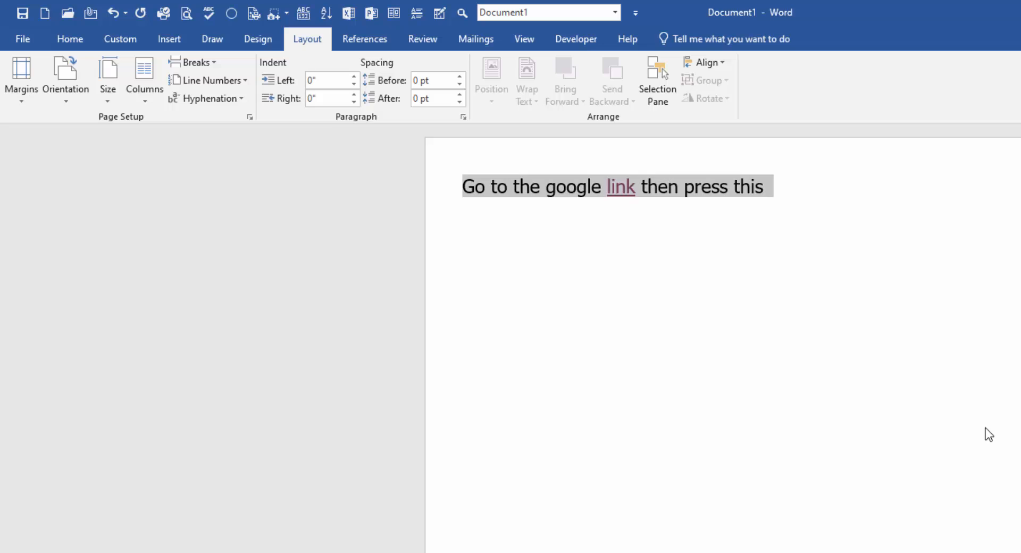
pyautogui.press('Delete')
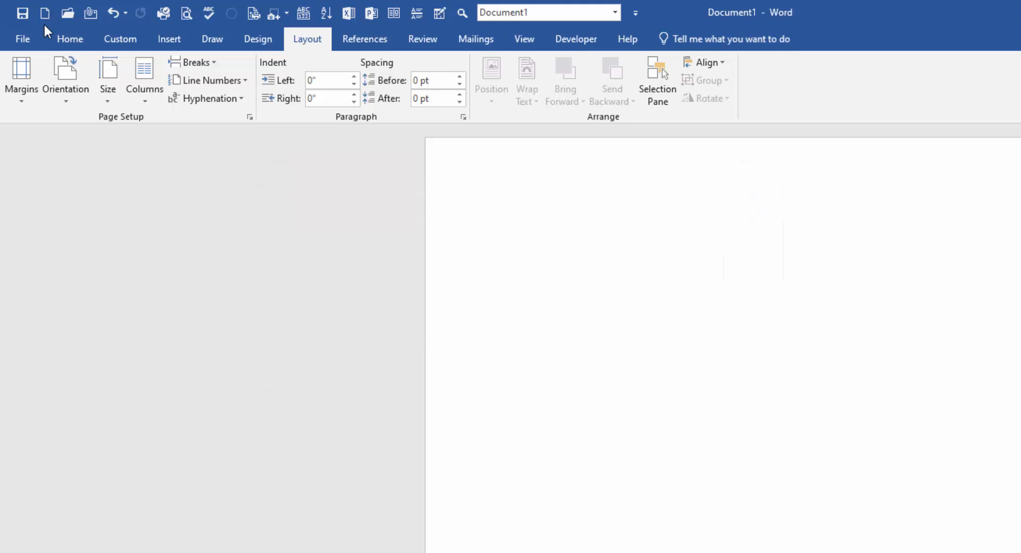
# Type 'This is some fancy formatting', make it bold, italic, underlined and yellow-highlighted, then add a line below.
pyautogui.click(63, 35)
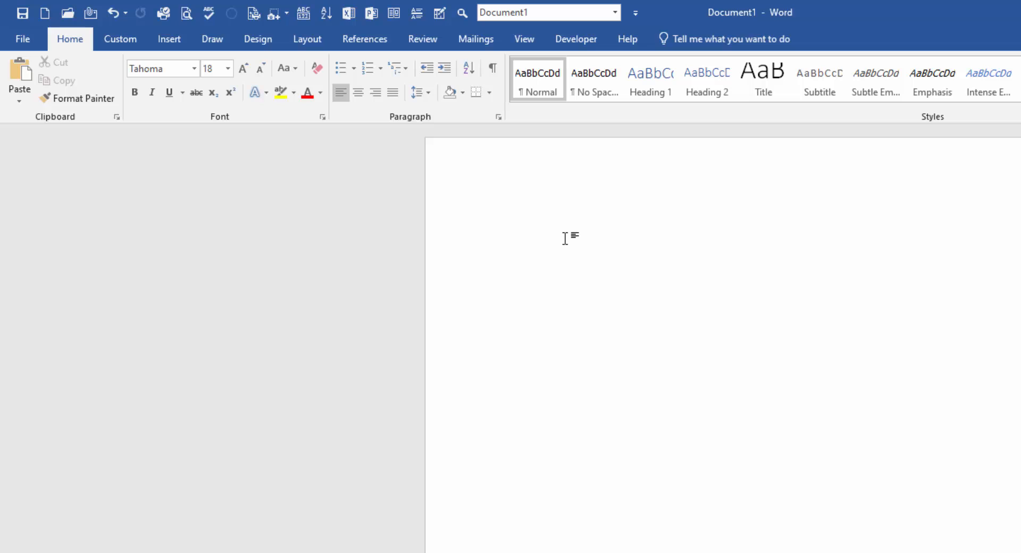
pyautogui.write('This is')
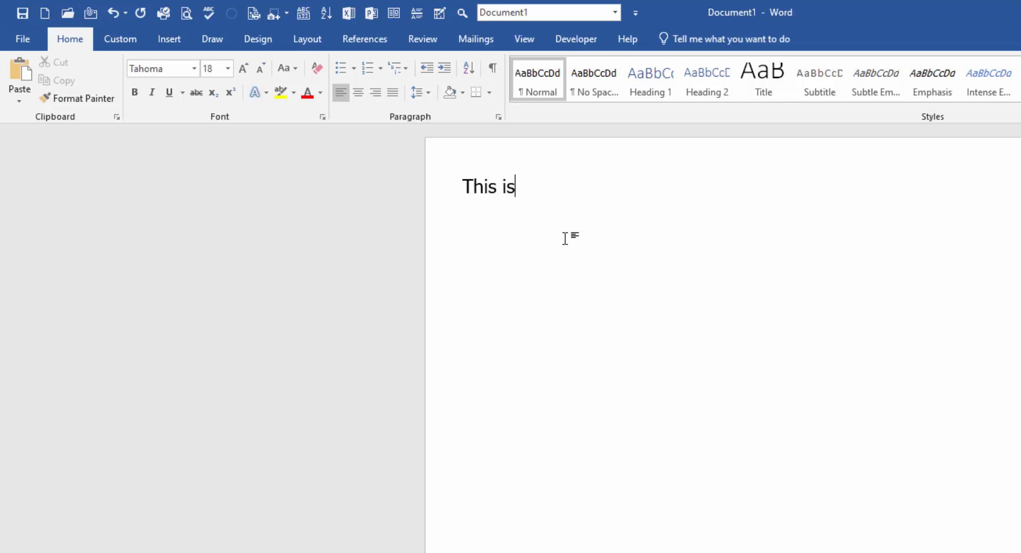
pyautogui.write(' some fancy')
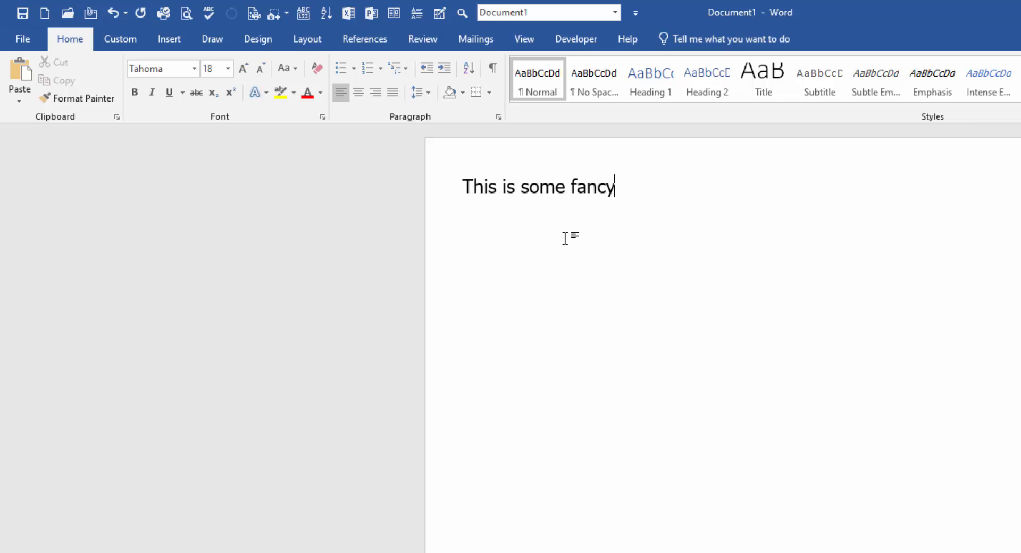
pyautogui.write(' formatting')
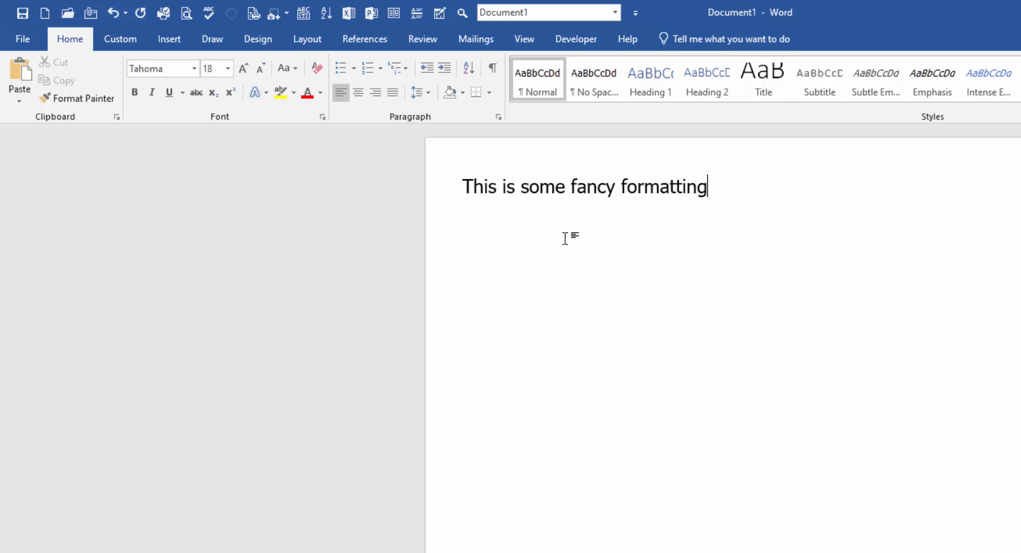
pyautogui.hotkey('ctrl', 'a')
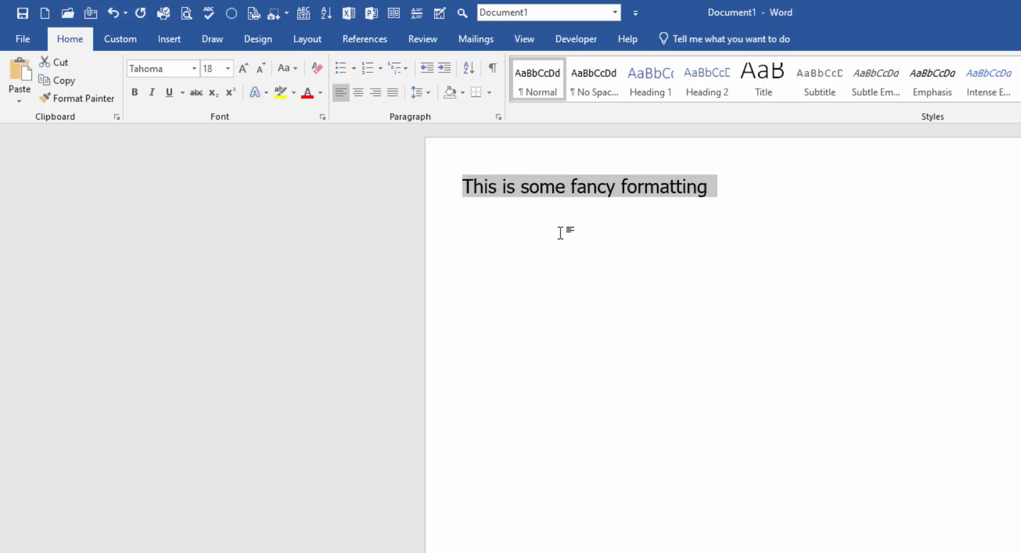
pyautogui.click(132, 90)
pyautogui.click(154, 93)
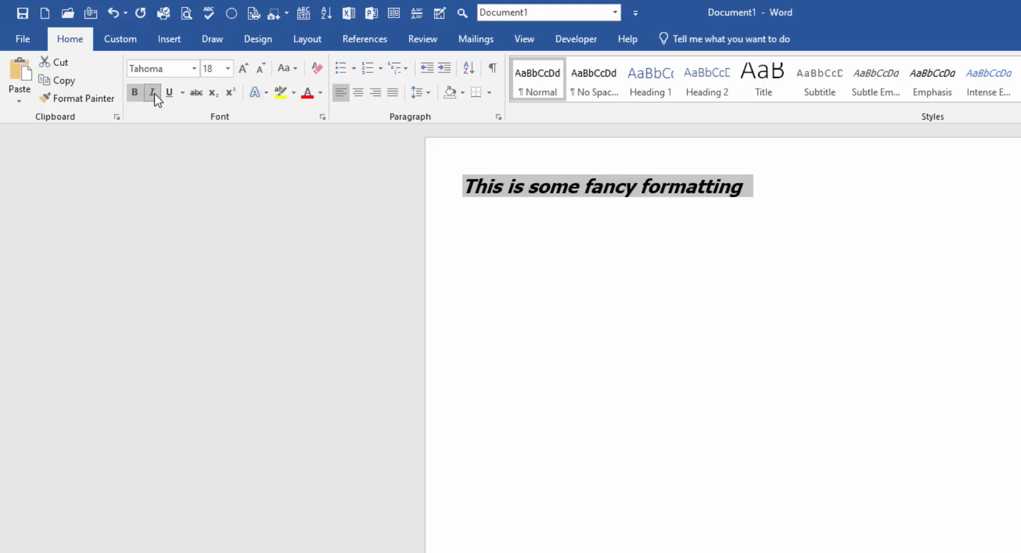
pyautogui.click(169, 93)
pyautogui.click(279, 91)
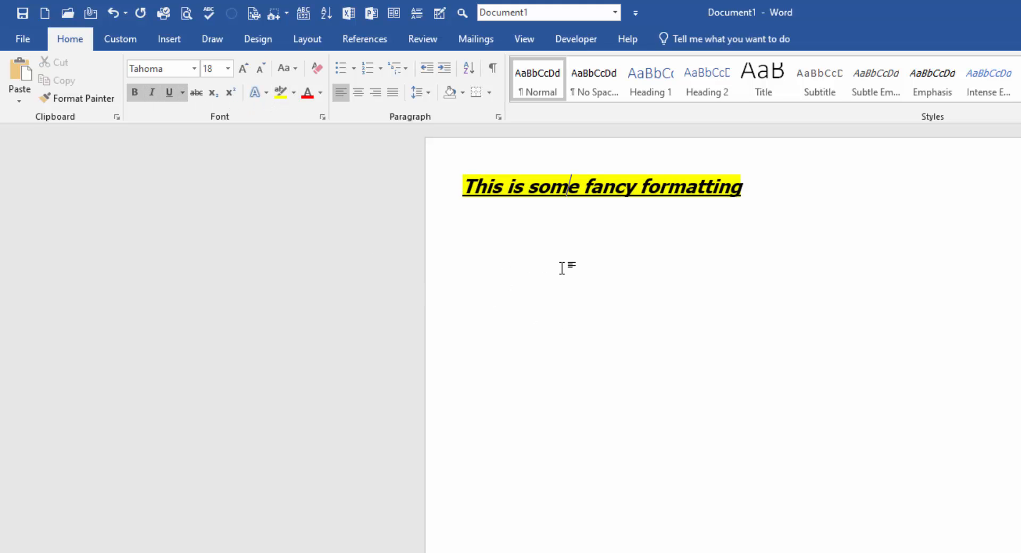
pyautogui.click(768, 184)
pyautogui.press('Return')
pyautogui.press('Return')
# In Normal style, type 'I want to format this sentence' and 'And this one as well' on separate lines.
pyautogui.hotkey('ctrl', 'space')
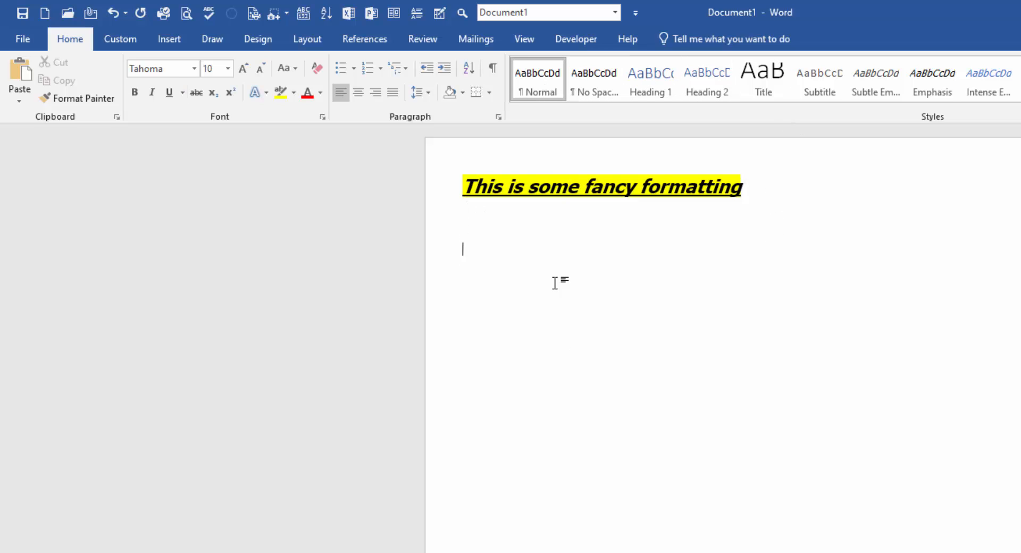
pyautogui.write('I want')
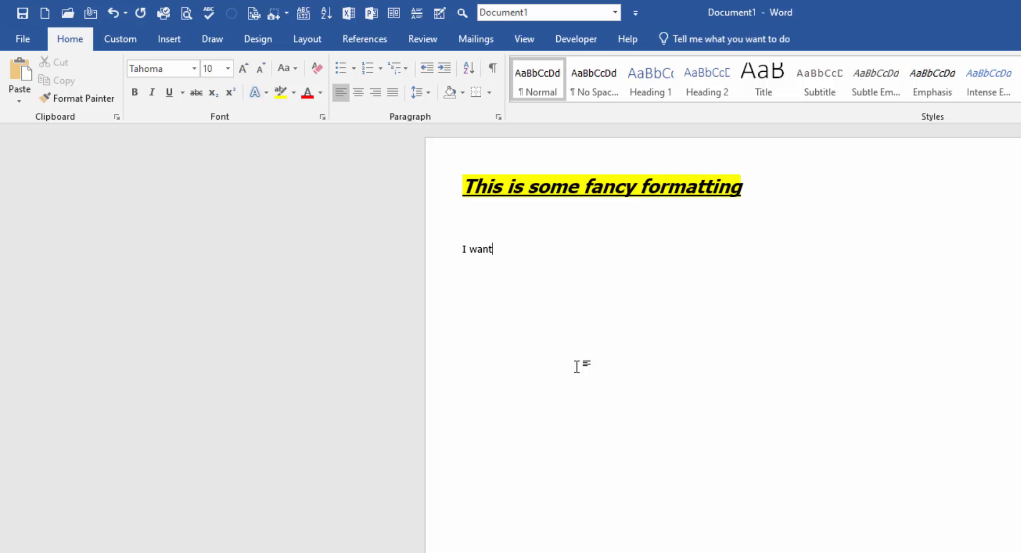
pyautogui.write(' to format this sente')
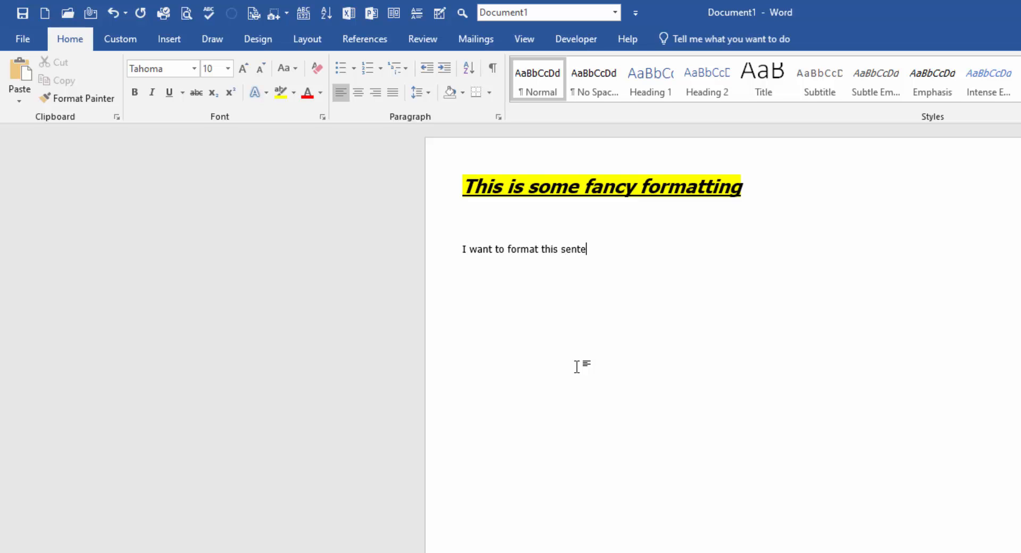
pyautogui.write('nce')
pyautogui.press('Return')
pyautogui.write('And this one as well')
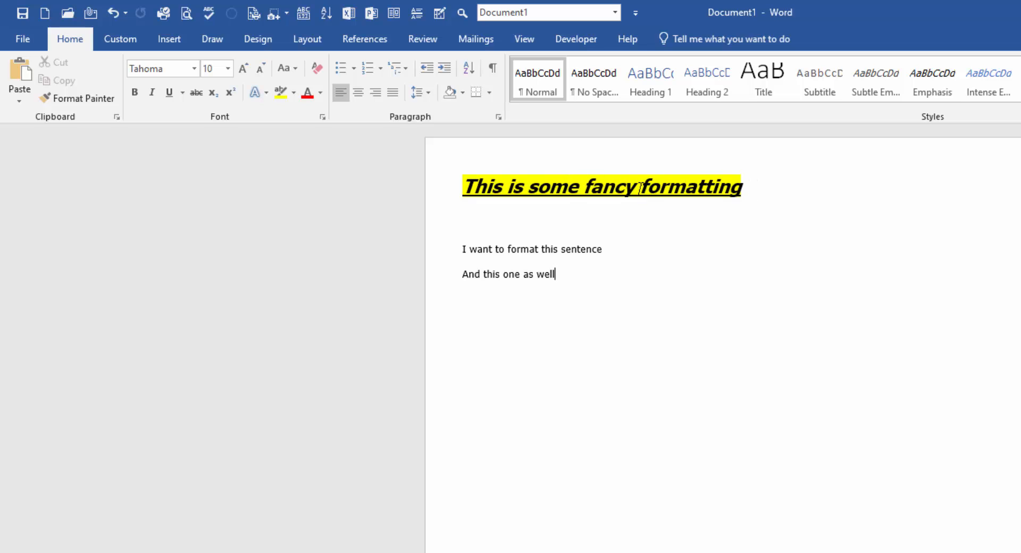
pyautogui.moveTo(639, 187); pyautogui.dragTo(585, 188)
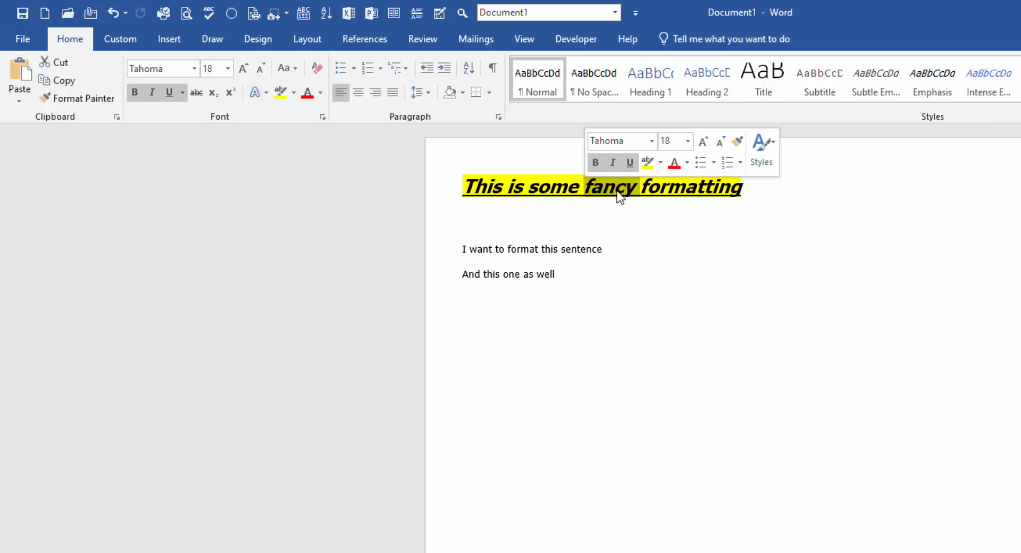
# With Format Painter locked on, paint the heading style onto format, sentence, And, one, well and the first sentence.
pyautogui.doubleClick(85, 98)
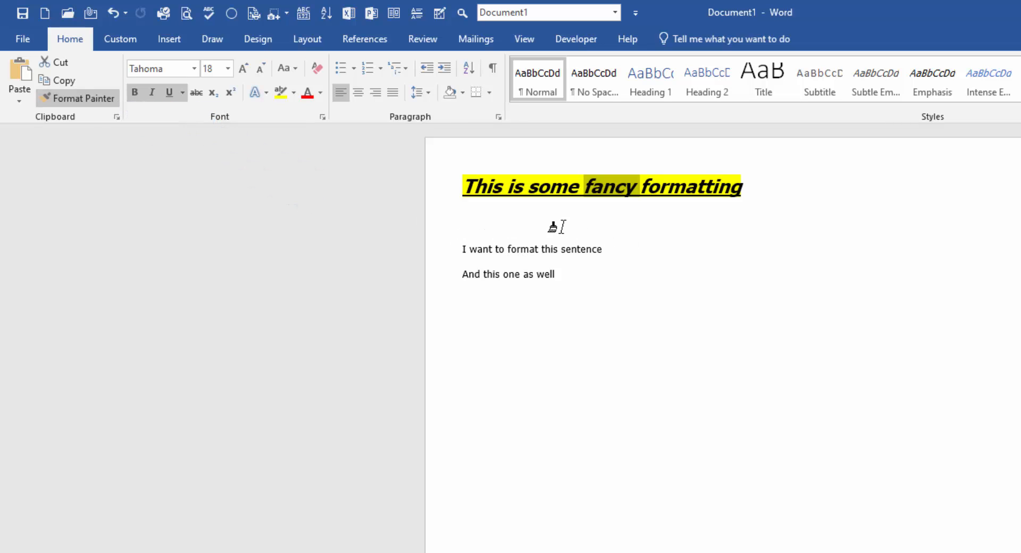
pyautogui.click(520, 249)
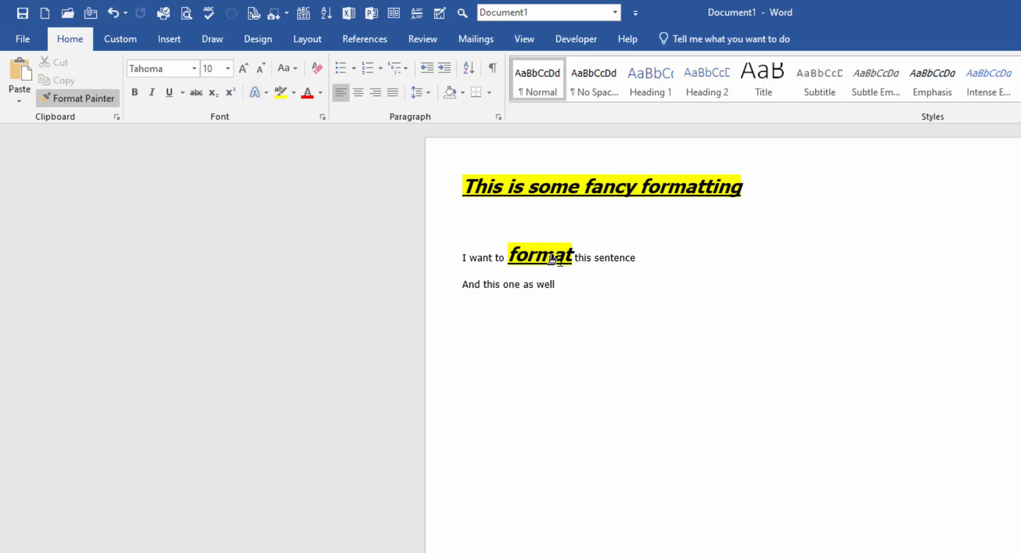
pyautogui.click(608, 258)
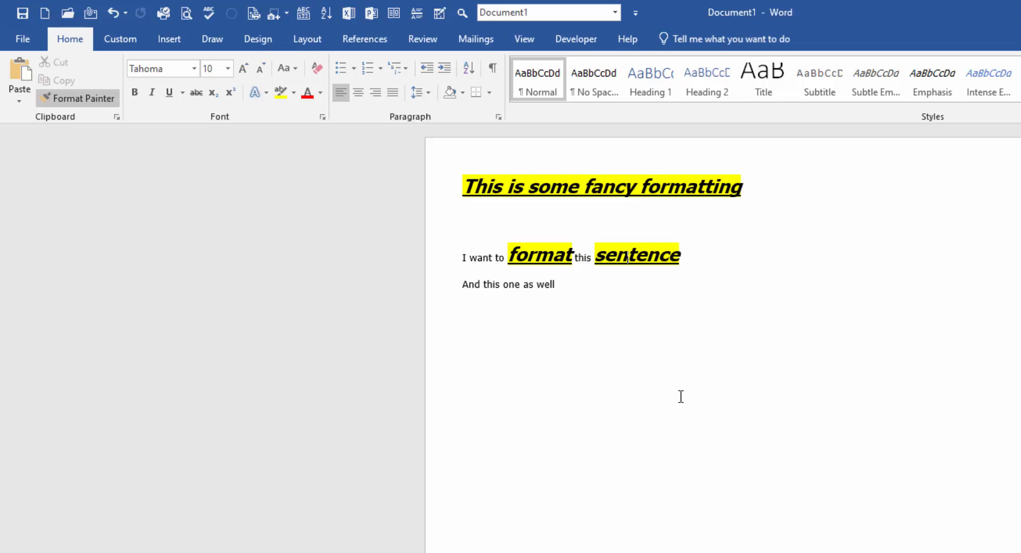
pyautogui.click(470, 285)
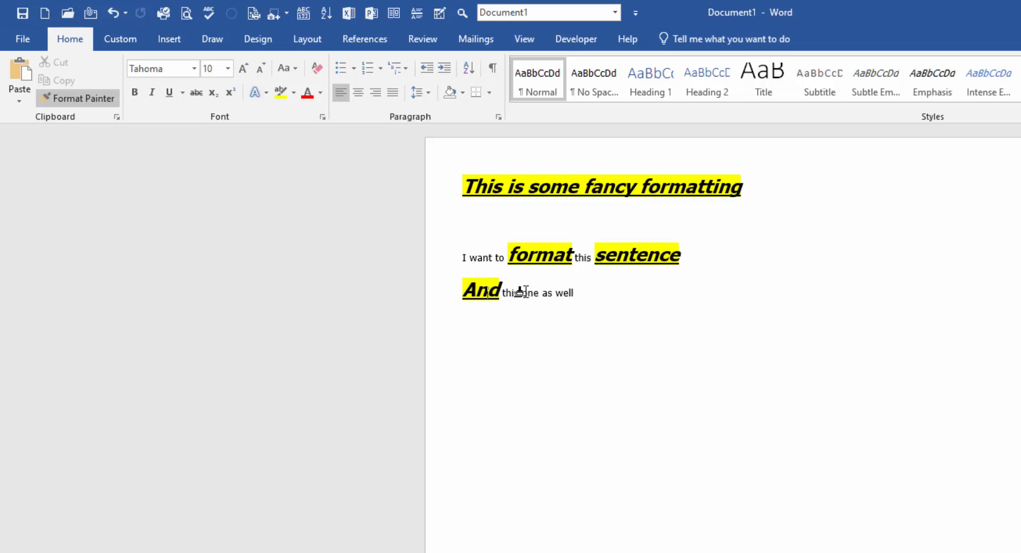
pyautogui.click(523, 292)
pyautogui.click(581, 290)
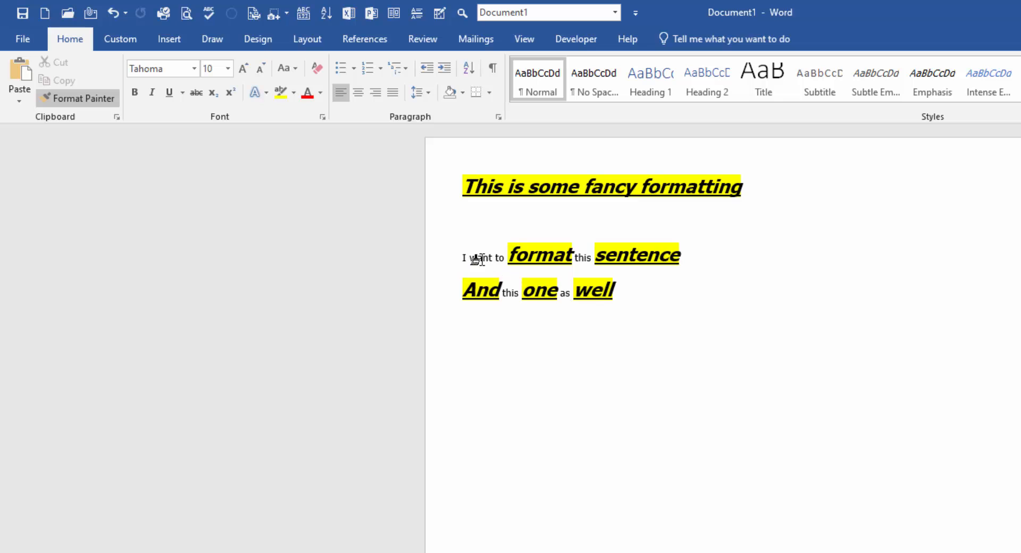
pyautogui.moveTo(463, 258); pyautogui.dragTo(632, 263)
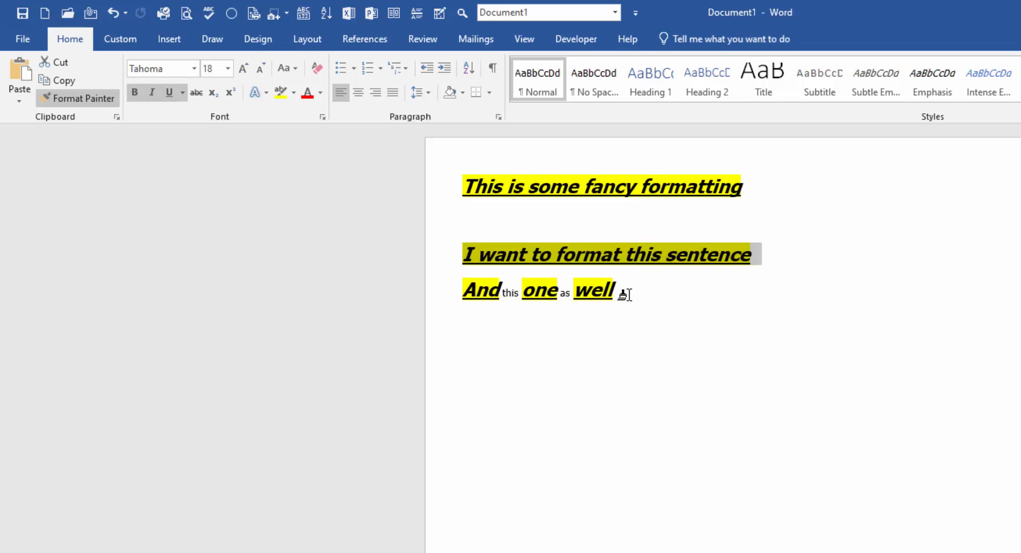
pyautogui.click(89, 98)
# Clear the page, apply Normal style at 22 pt, and generate one sample sentence with =rand(1,1).
pyautogui.click(695, 385)
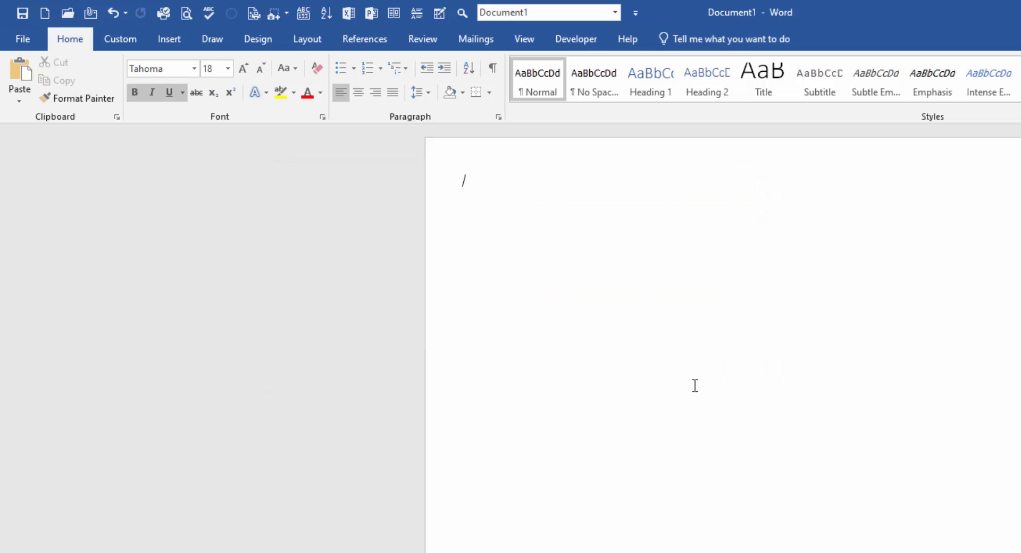
pyautogui.click(520, 82)
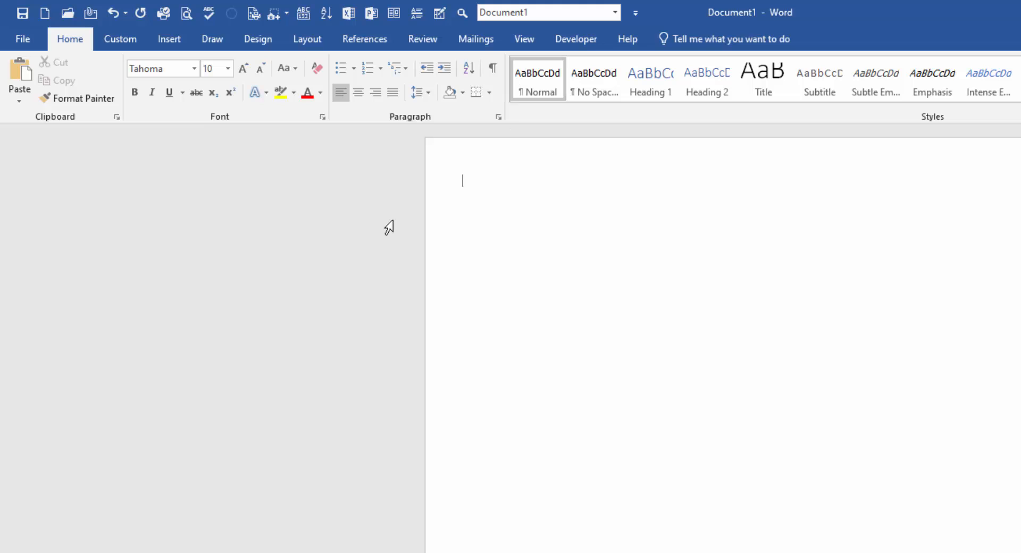
pyautogui.click(227, 68)
pyautogui.click(214, 219)
pyautogui.write(']')
pyautogui.press('BackSpace')
pyautogui.write('=rand(')
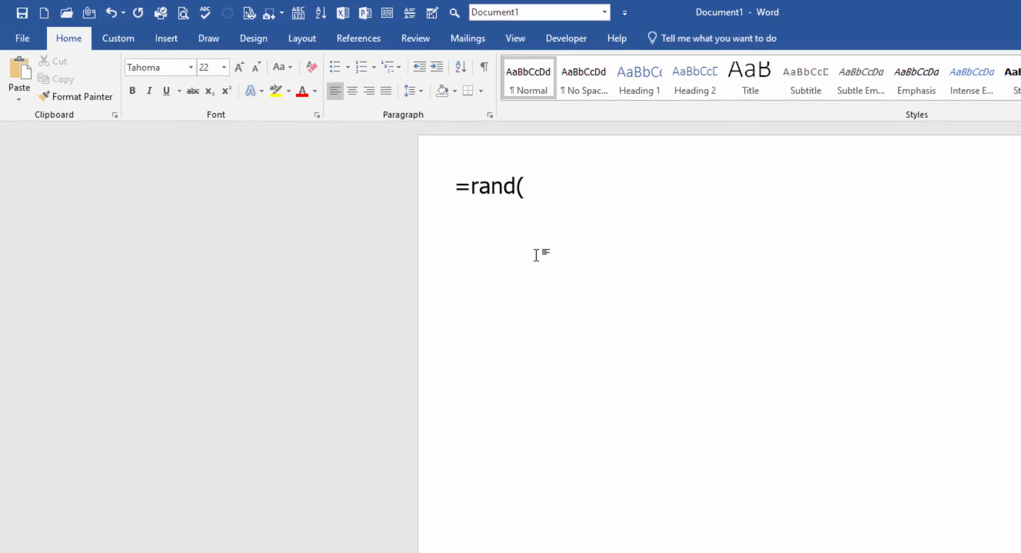
pyautogui.write('1,1)')
pyautogui.press('Return')
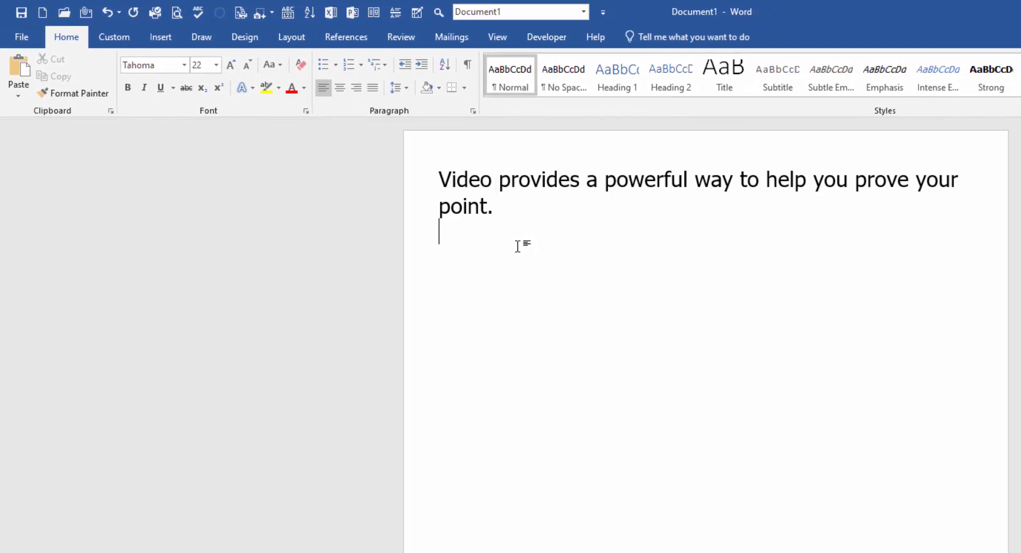
pyautogui.click(631, 180)
pyautogui.click(610, 182)
pyautogui.click(639, 187)
pyautogui.click(628, 182)
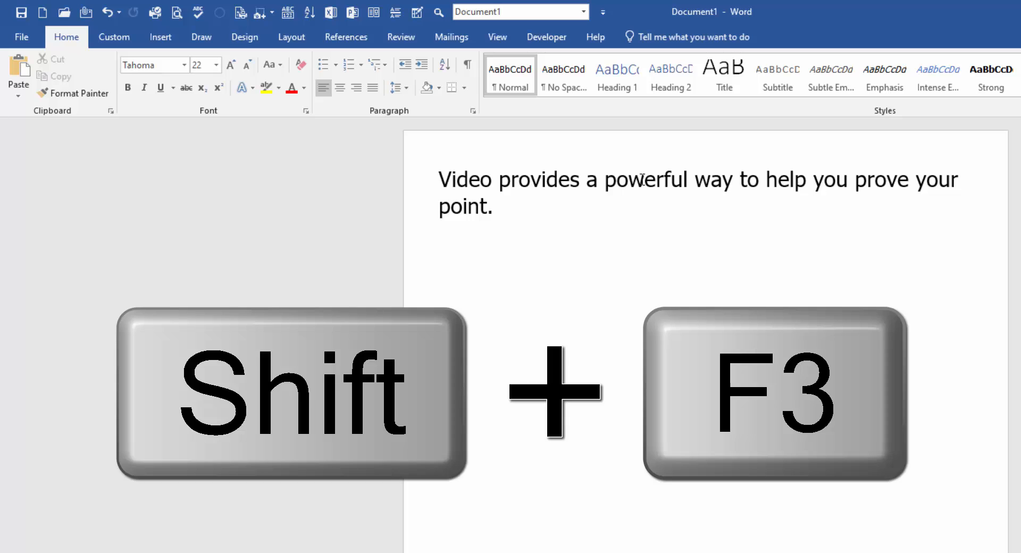
pyautogui.hotkey('shift', 'F3')
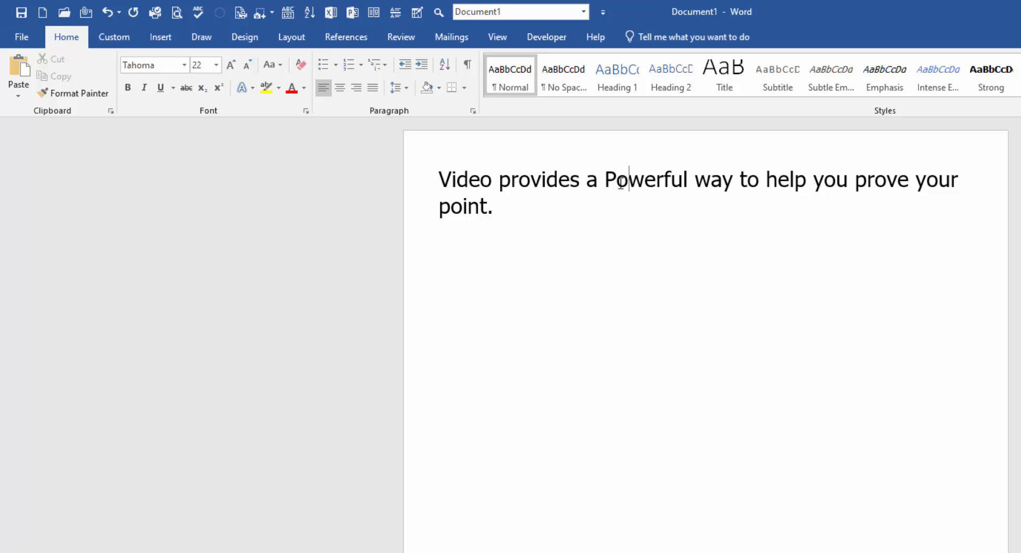
pyautogui.hotkey('shift', 'F3')
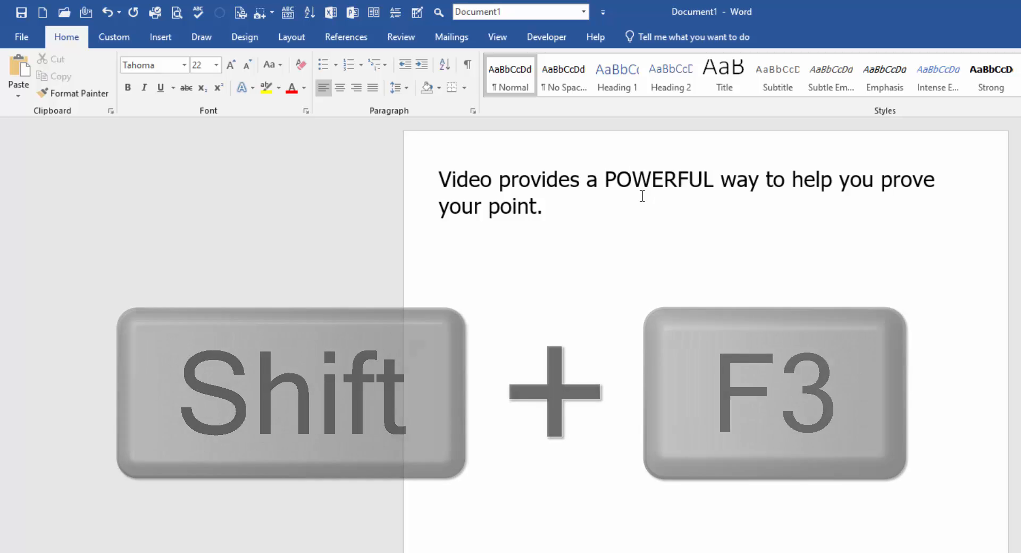
pyautogui.hotkey('shift', 'F3')
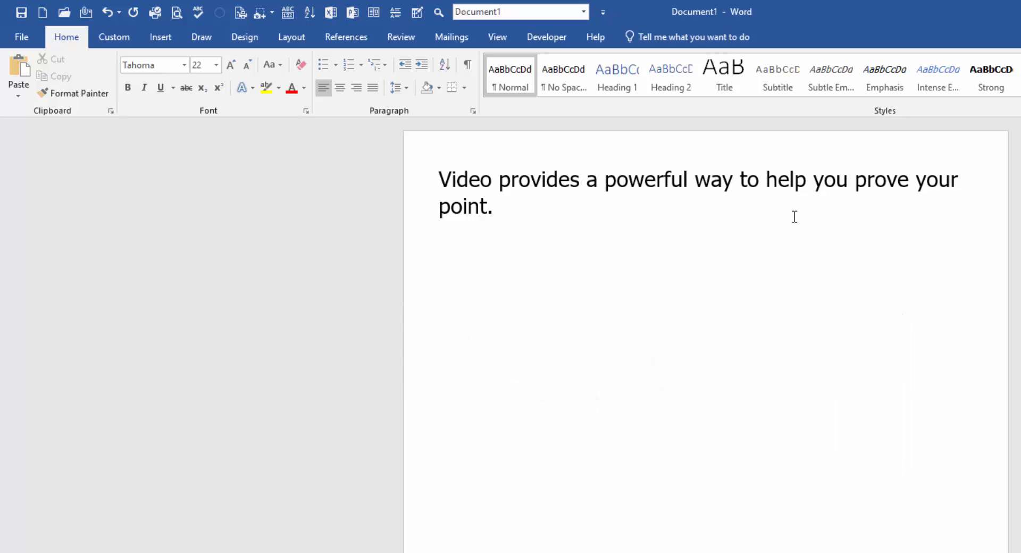
# Cycle the case of 'powerful' with Shift+F3, leaving it in lowercase.
pyautogui.hotkey('shift', 'F3')
pyautogui.hotkey('shift', 'F3')
pyautogui.hotkey('shift', 'F3')
pyautogui.press('Right')
pyautogui.press('Right')
pyautogui.press('Right')
pyautogui.press('Right')
pyautogui.press('Left')
pyautogui.press('Right')
pyautogui.hotkey('shift', 'F3')
pyautogui.hotkey('shift', 'F3')
pyautogui.hotkey('shift', 'F3')
pyautogui.press('Right')
pyautogui.press('Right')
pyautogui.press('Right')
pyautogui.press('Right')
pyautogui.hotkey('shift', 'F3')
pyautogui.hotkey('shift', 'F3')
pyautogui.hotkey('shift', 'F3')
pyautogui.press('Right')
pyautogui.press('Right')
# Cycle 'way' back to lowercase and change 'help' to all capitals.
pyautogui.hotkey('shift', 'F3')
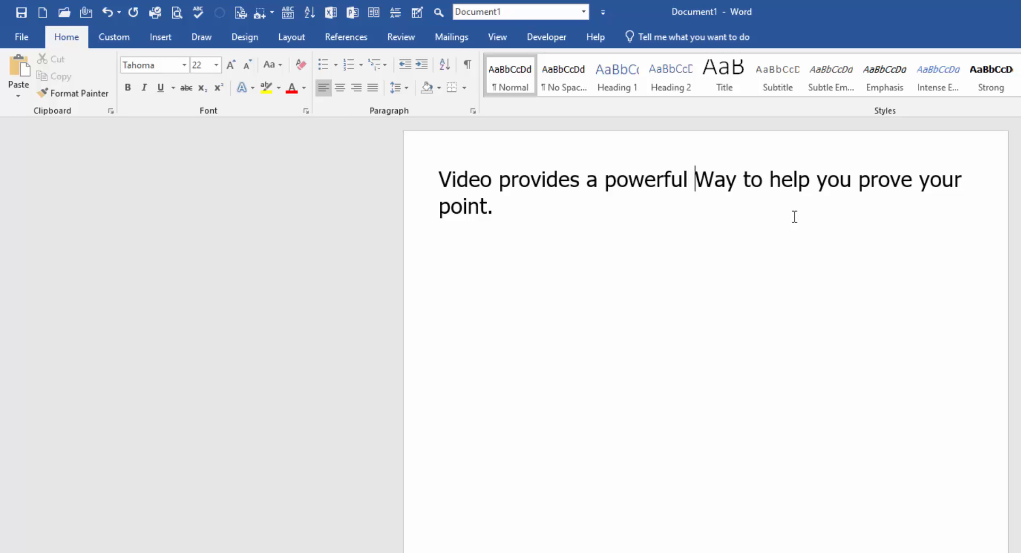
pyautogui.hotkey('shift', 'F3')
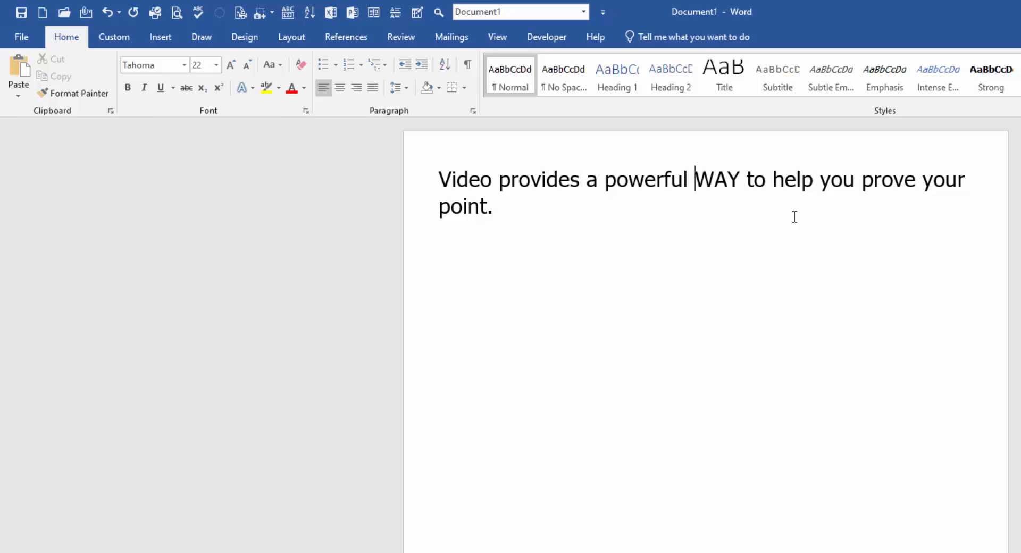
pyautogui.hotkey('shift', 'F3')
pyautogui.press('Right')
pyautogui.press('Right')
pyautogui.press('Right')
pyautogui.press('Right')
pyautogui.hotkey('shift', 'F3')
pyautogui.hotkey('shift', 'F3')
pyautogui.hotkey('shift', 'F3')
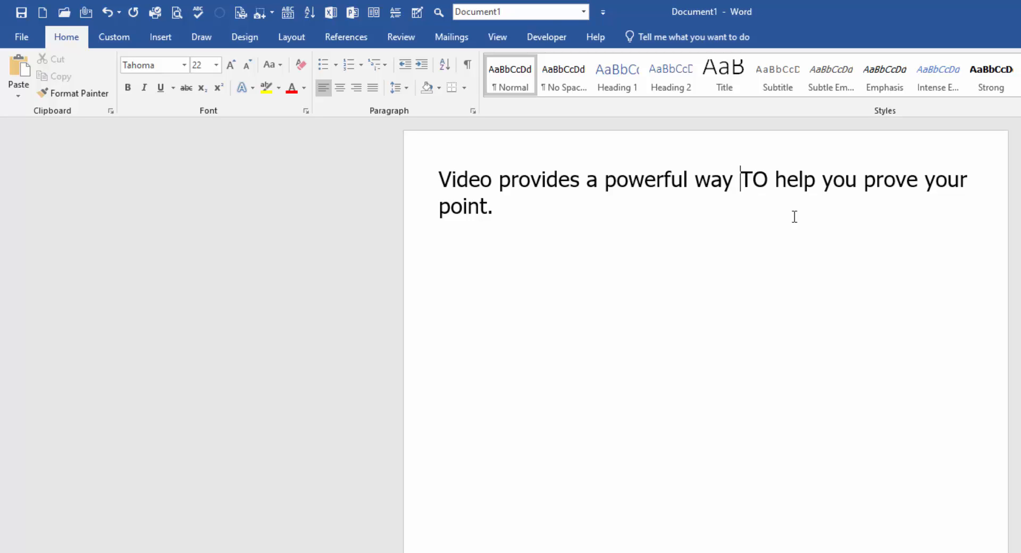
pyautogui.hotkey('ctrl', 'Right')
pyautogui.press('Right')
pyautogui.press('Right')
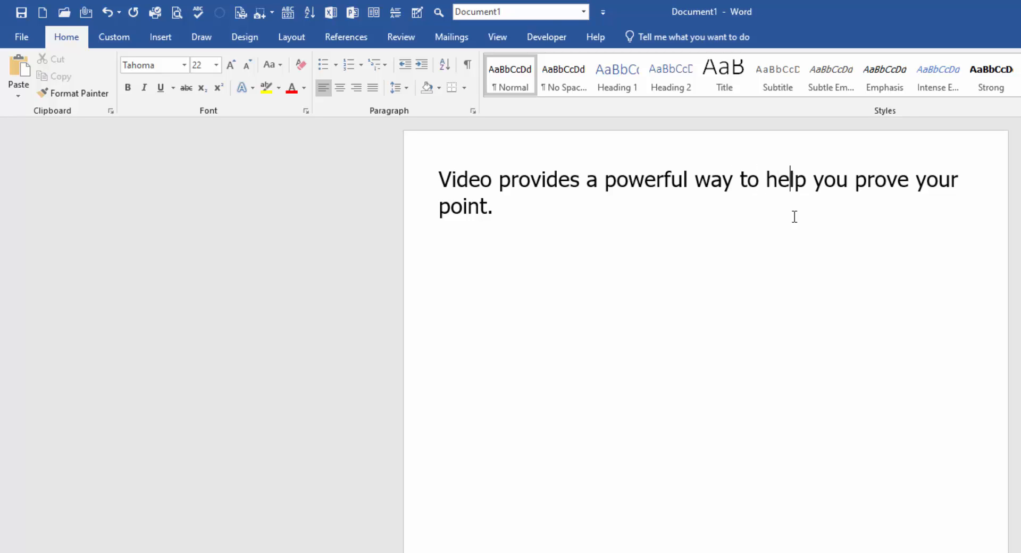
pyautogui.hotkey('shift', 'F3')
pyautogui.hotkey('shift', 'F3')
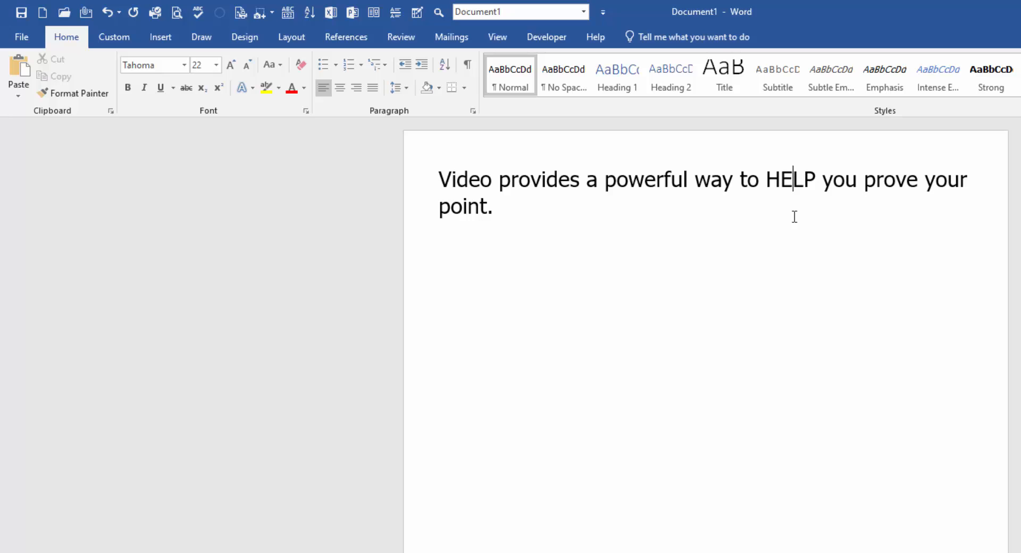
pyautogui.click(622, 204)
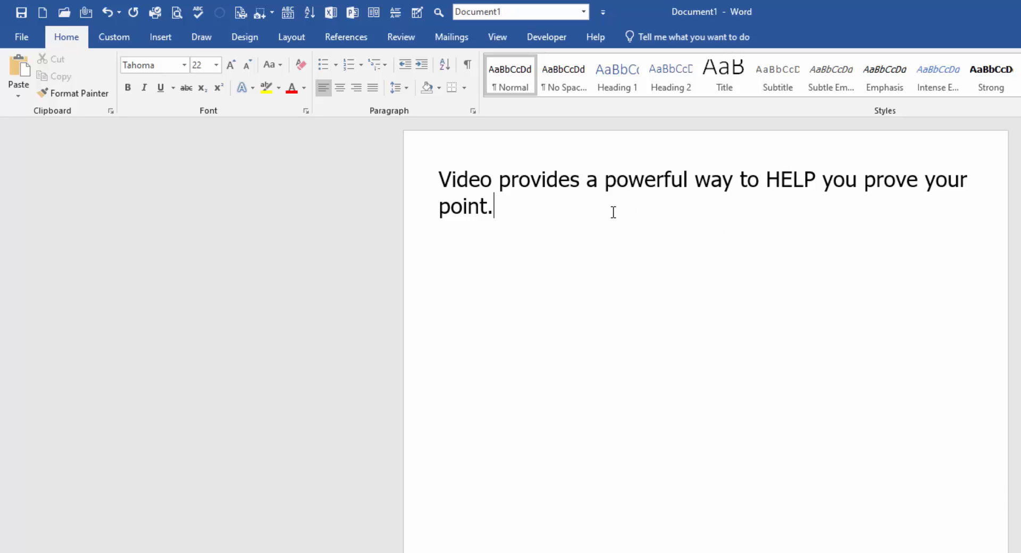